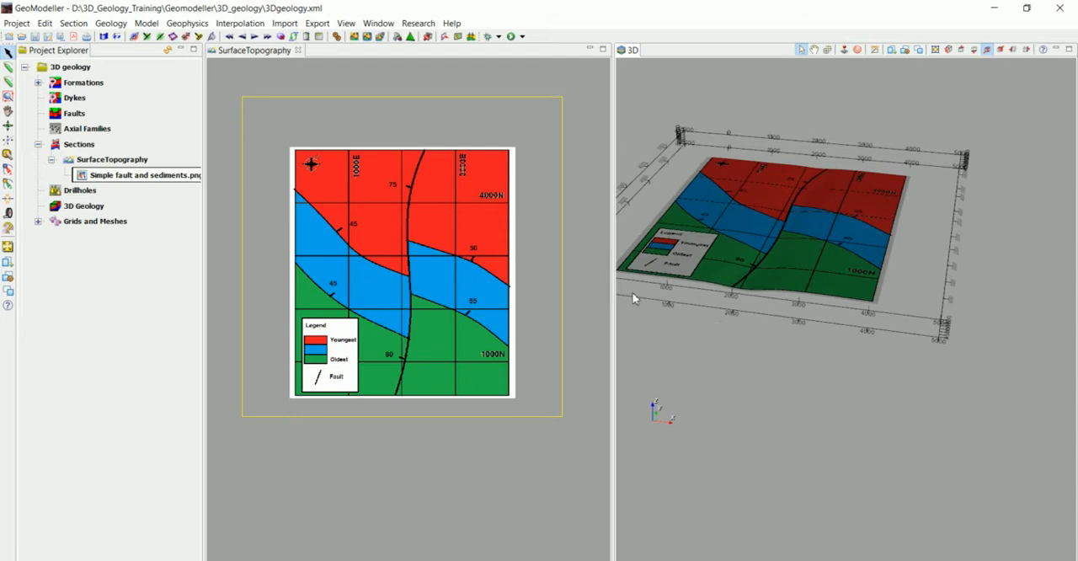
Step: Trace the red-blue contact with the Create Lines tool from the map's western edge to the fault, placing points along the curve
middle_click_drag(405, 280, 405, 257)
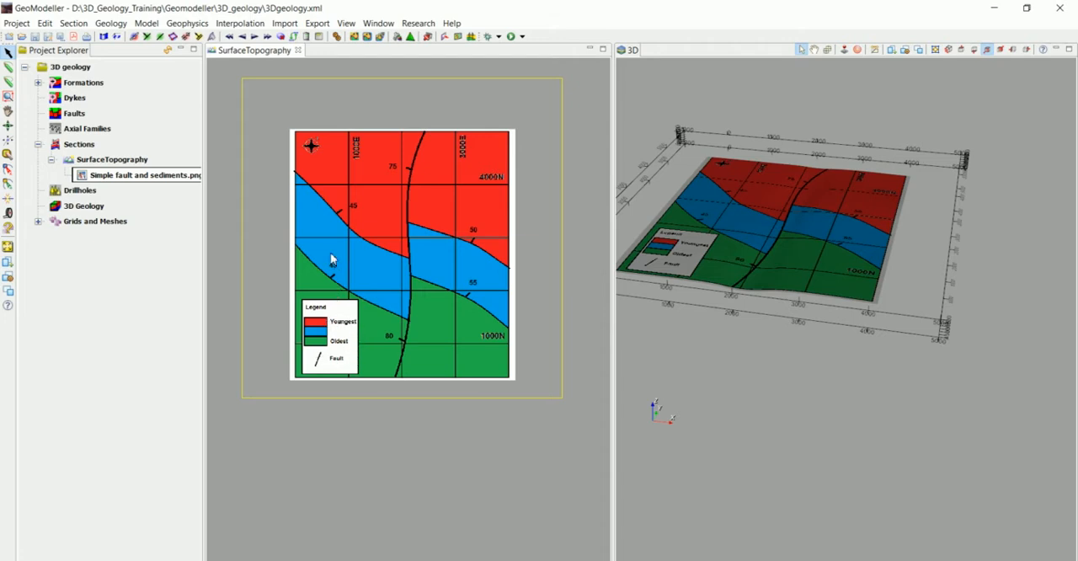
left_click(7, 73)
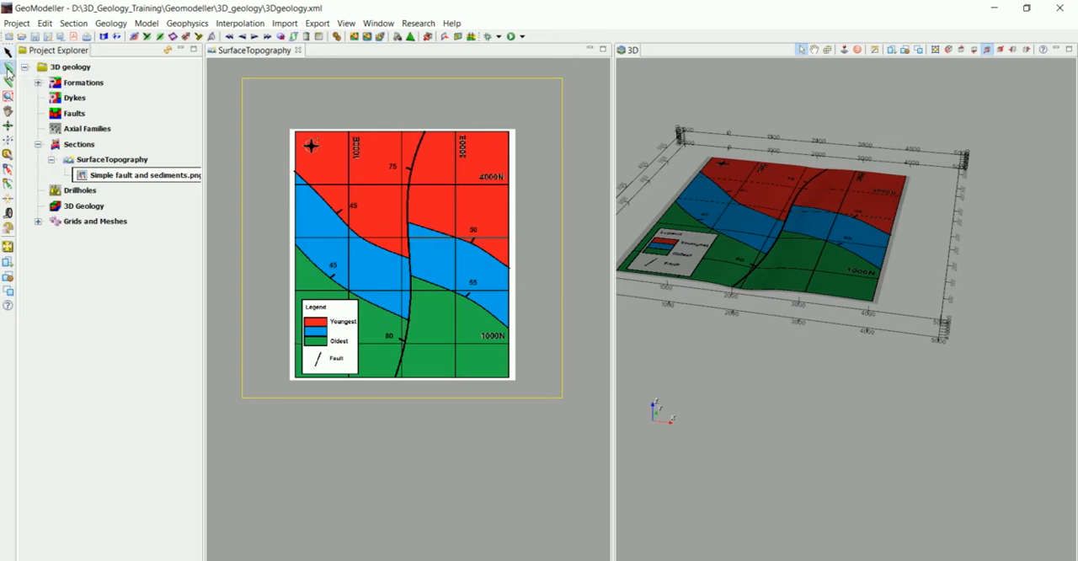
scroll(339, 189, "up", 1)
scroll(340, 188, "up", 5)
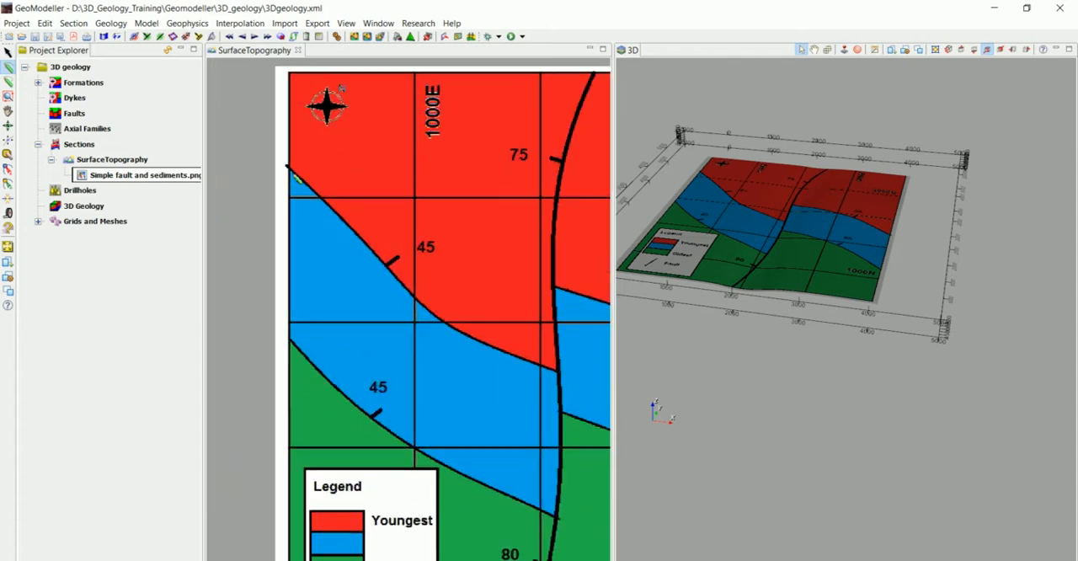
scroll(291, 171, "up", 1)
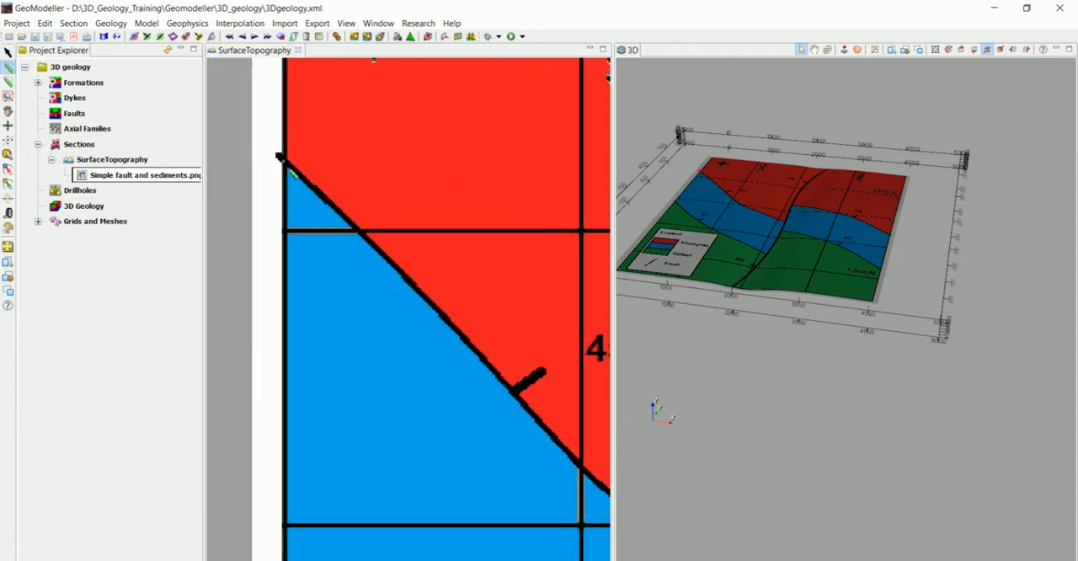
left_click(336, 209)
left_click(412, 285)
middle_click_drag(419, 354, 345, 236)
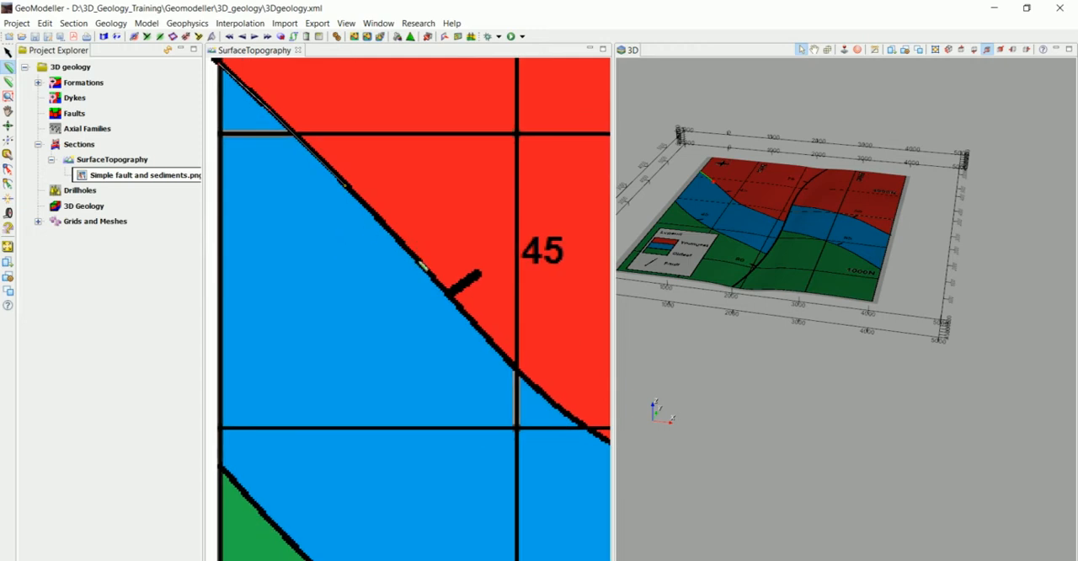
middle_click_drag(481, 357, 370, 219)
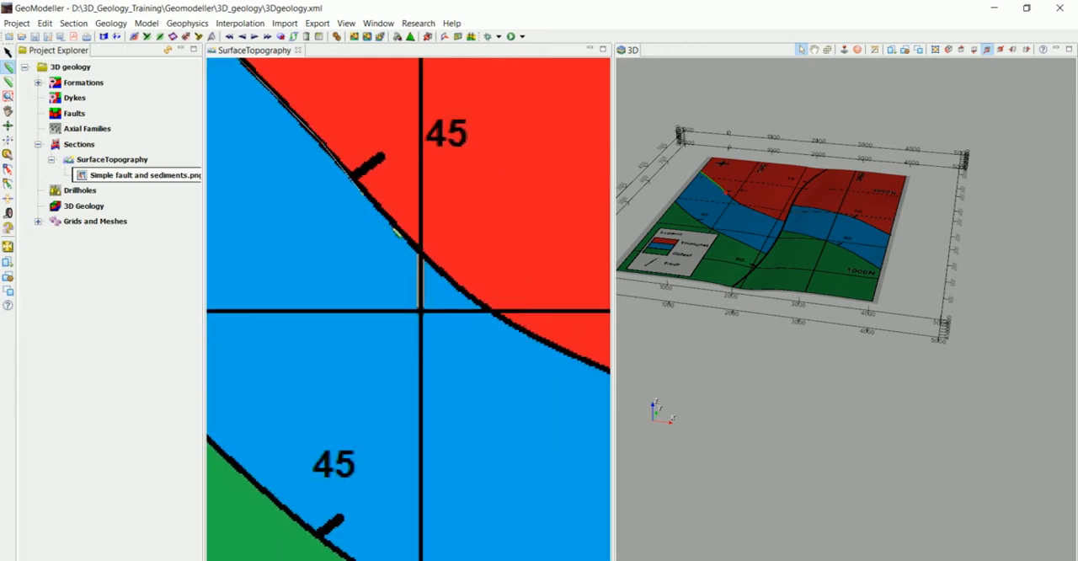
left_click(484, 309)
middle_click_drag(502, 338, 396, 264)
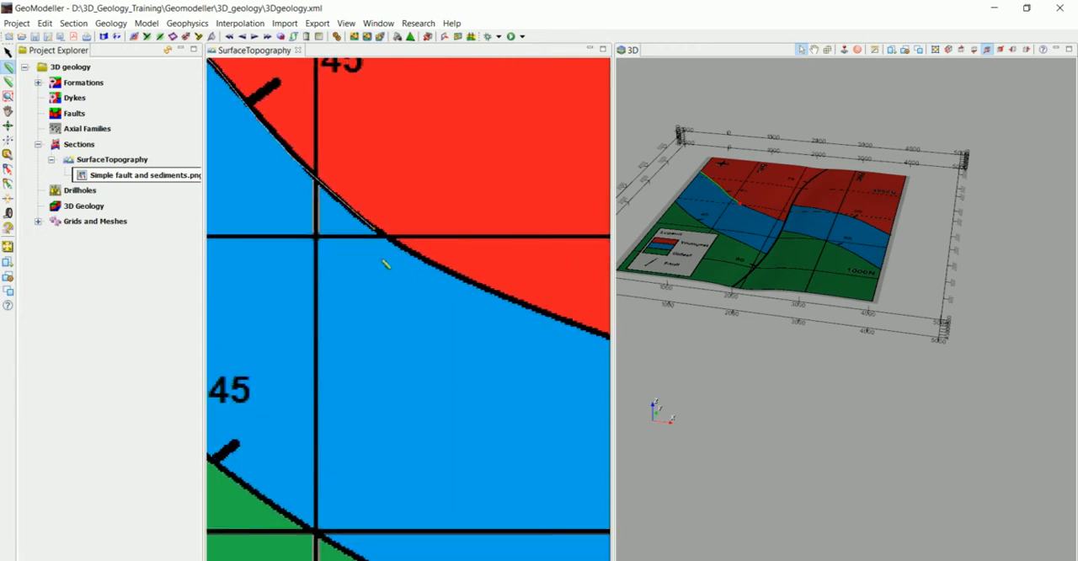
left_click(542, 320)
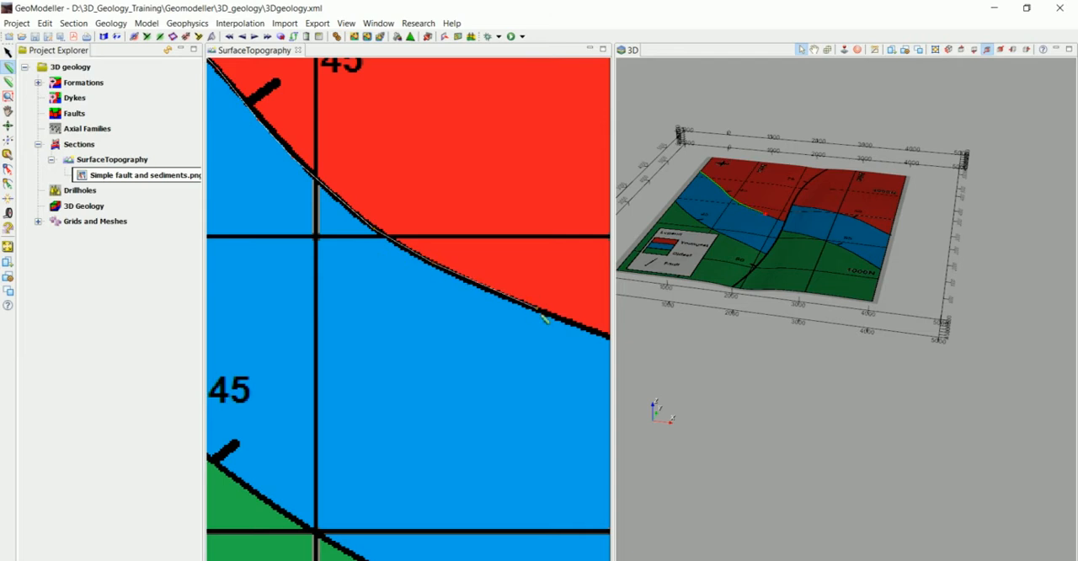
middle_click_drag(545, 363, 282, 292)
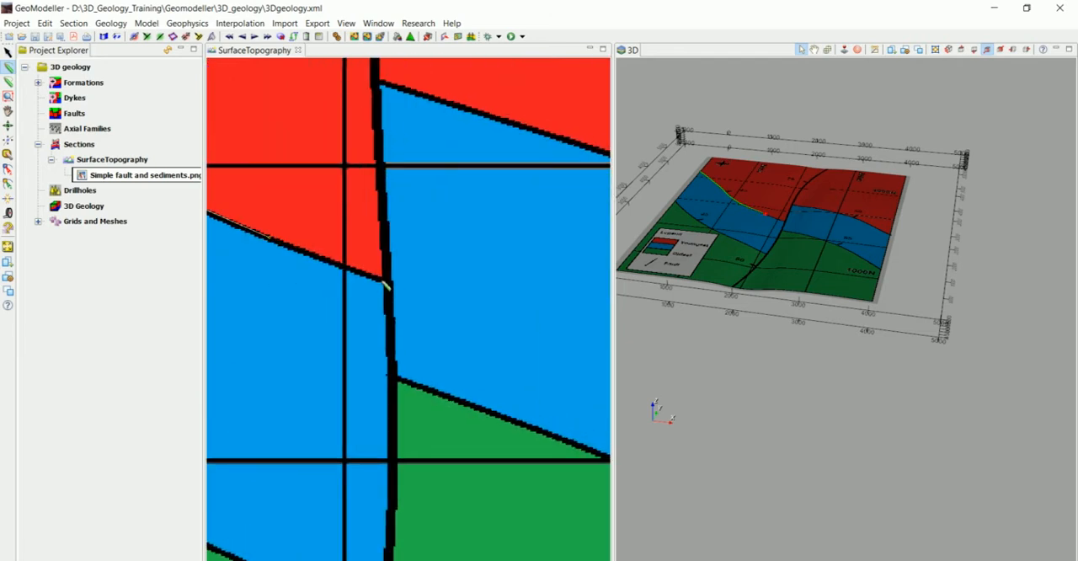
left_click(384, 285)
scroll(375, 290, "down", 5)
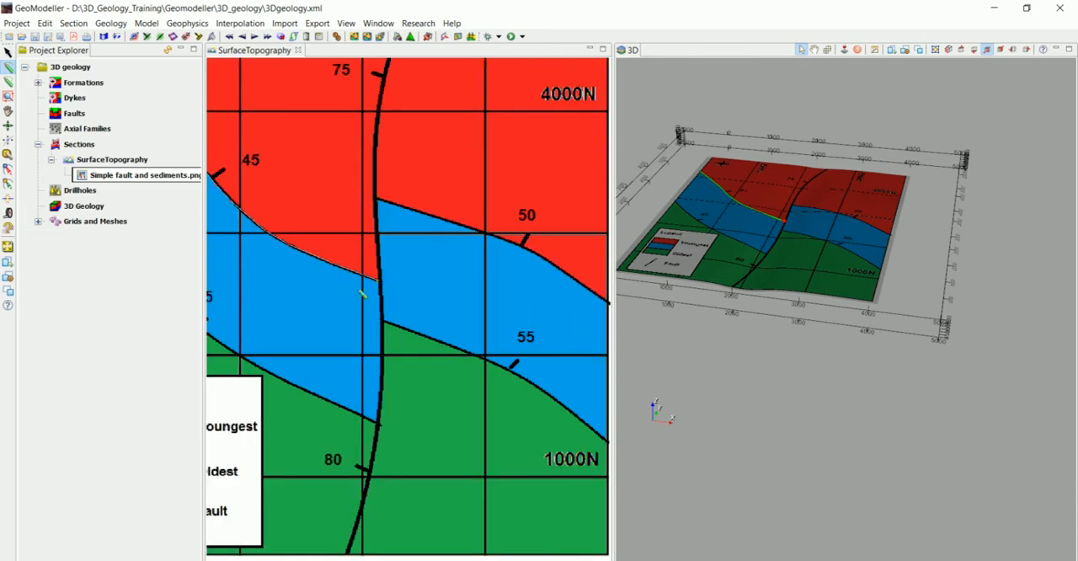
Step: Start creating geology data from the traced line for the Youngest formation on SurfaceTopography, with ModelConstructor as provenance
middle_click_drag(362, 294, 522, 390)
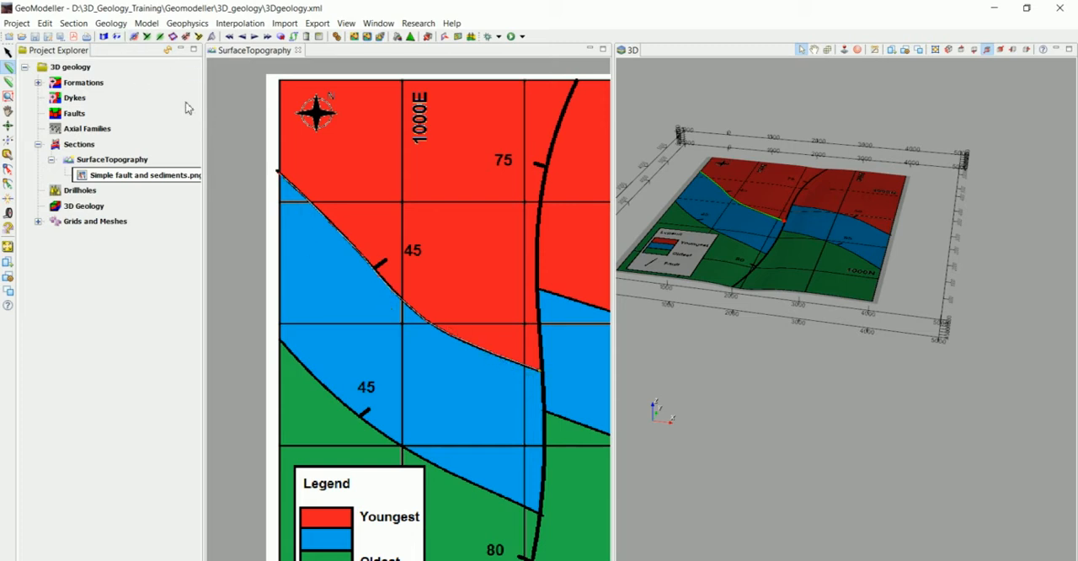
left_click(135, 40)
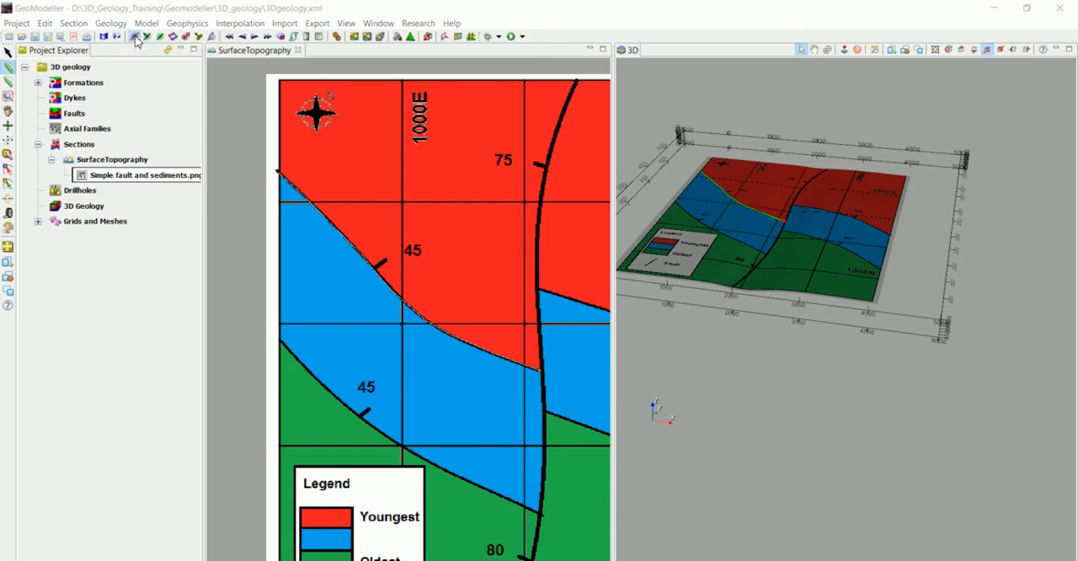
left_click_drag(181, 118, 105, 79)
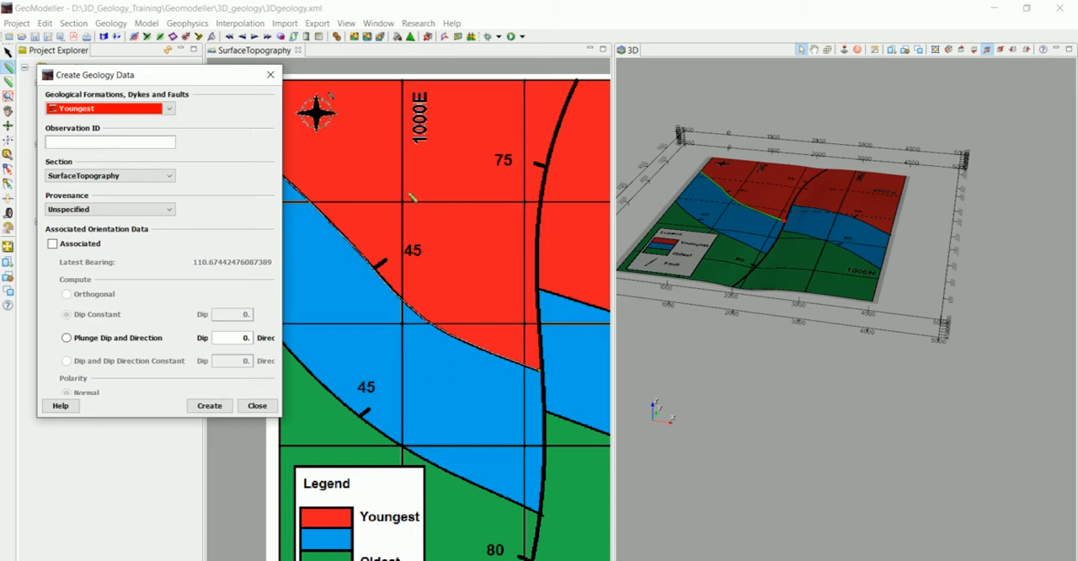
left_click(104, 210)
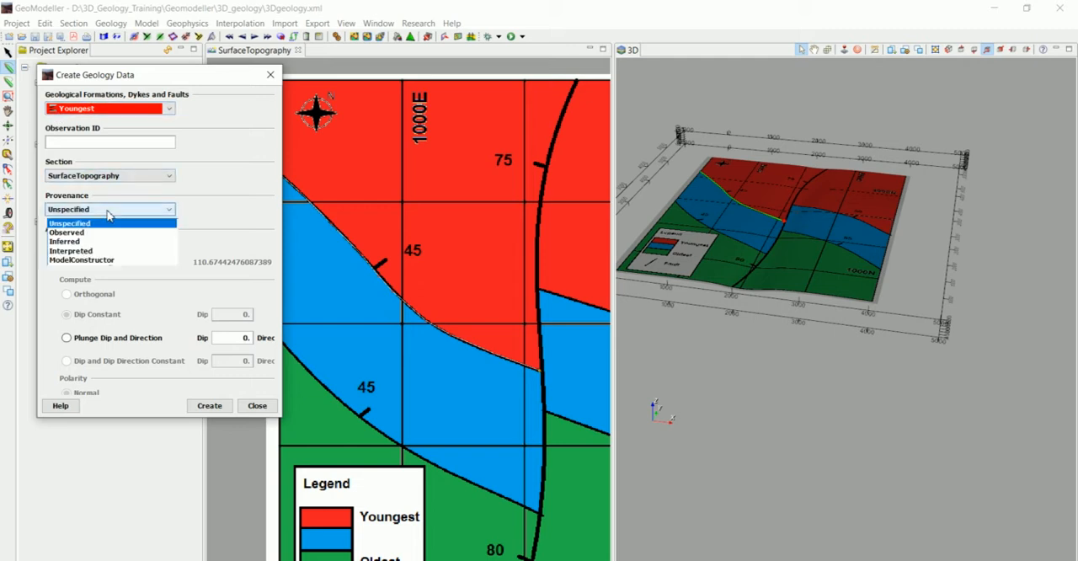
left_click(91, 262)
left_click(101, 210)
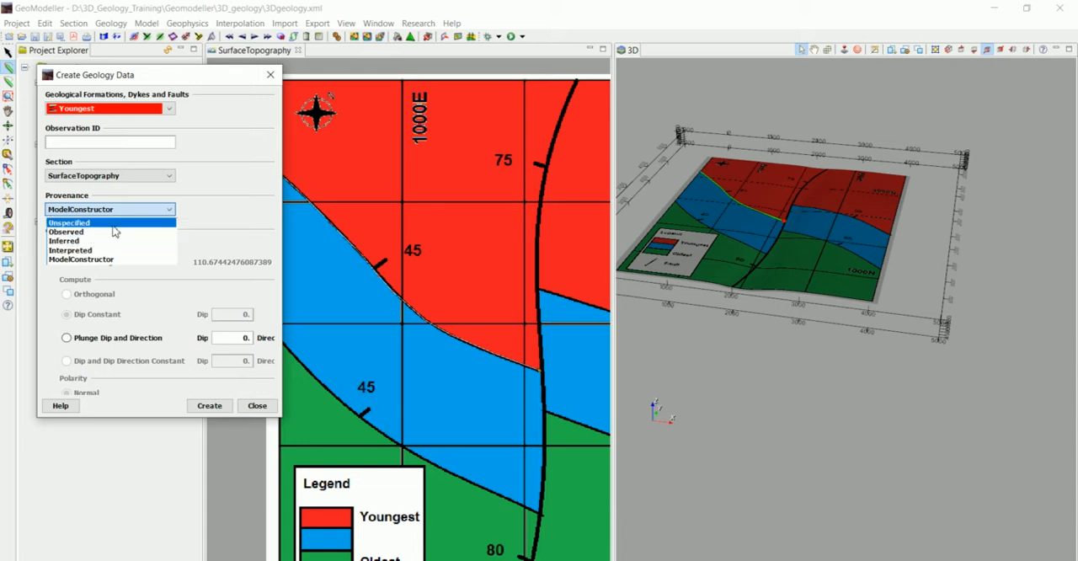
left_click(105, 261)
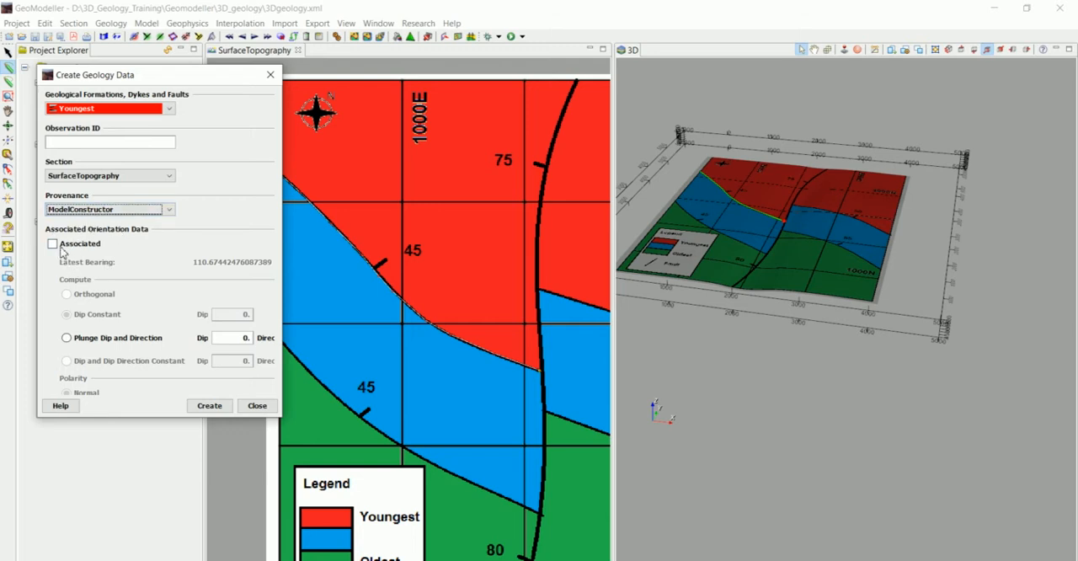
Step: Associate orientation data with a constant dip of 45 and create the Youngest contact data
left_click_drag(182, 77, 174, 70)
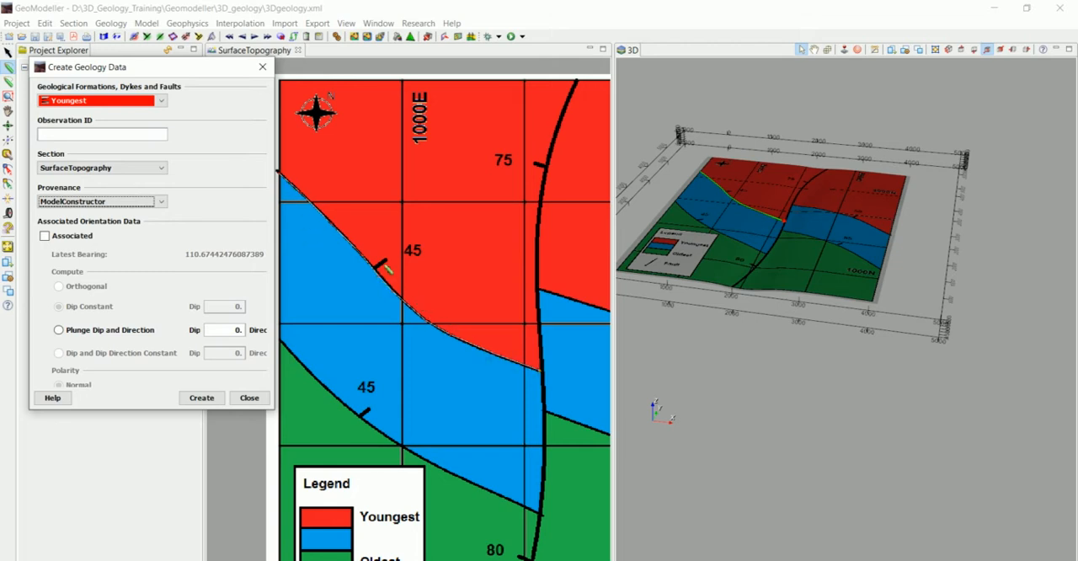
left_click(44, 236)
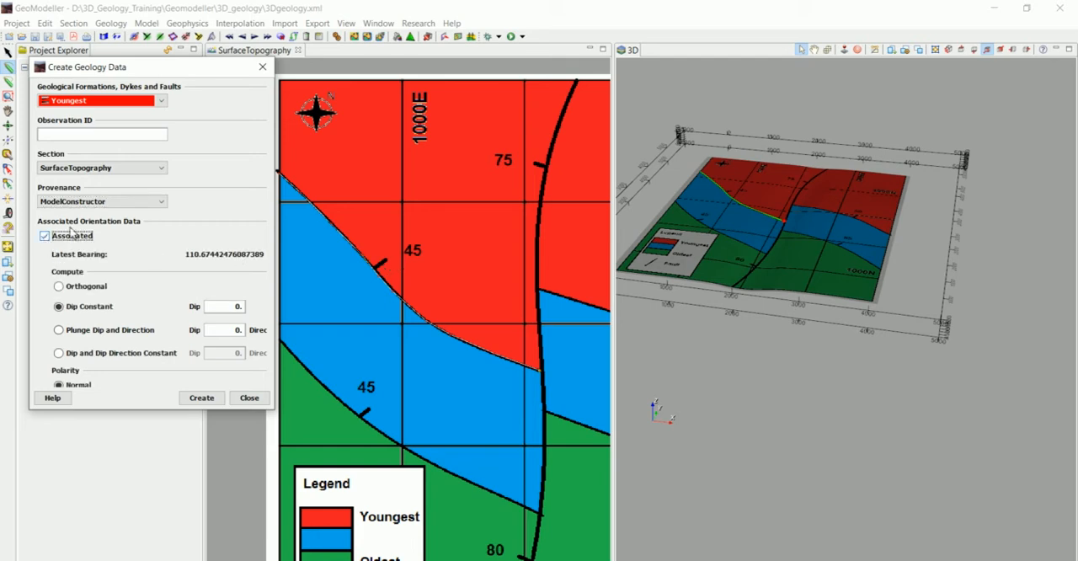
double_click(244, 308)
left_click(202, 399)
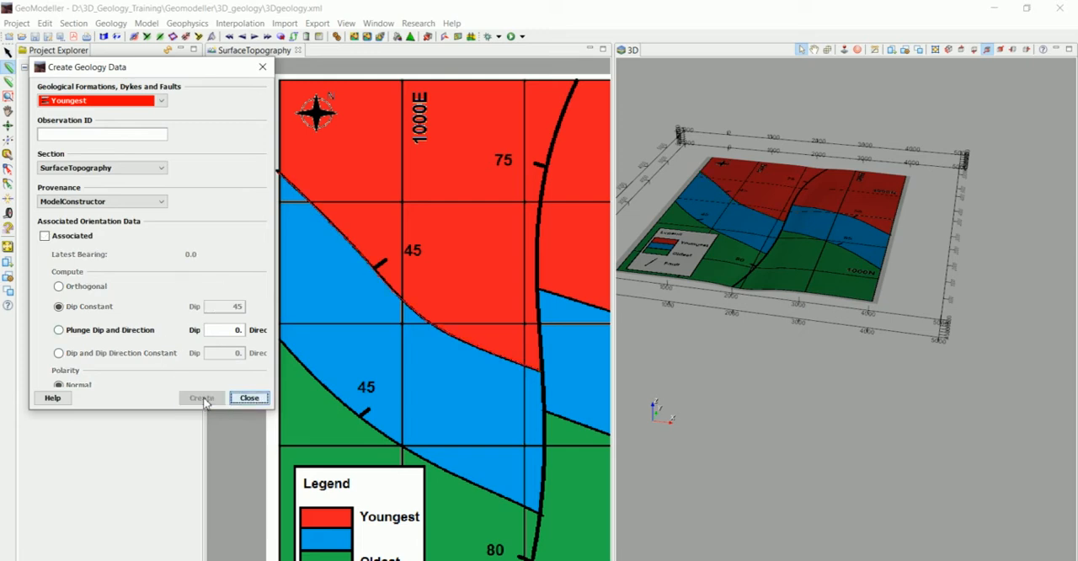
left_click(249, 399)
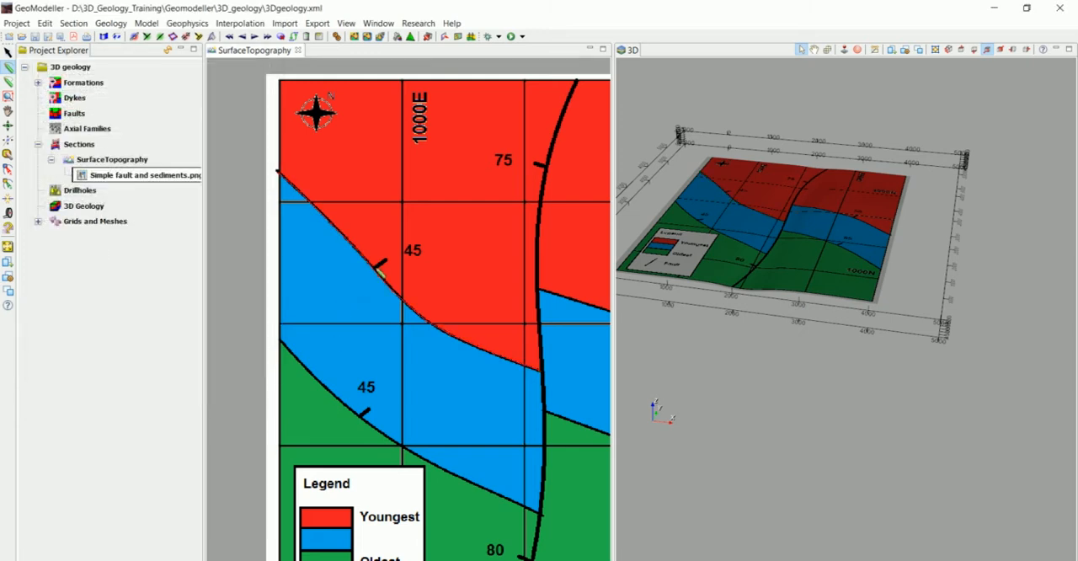
Step: Examine the created Youngest contact and its orientation marks around the 45 dip symbol
scroll(381, 270, "up", 1)
scroll(380, 270, "down", 1)
scroll(381, 268, "up", 2)
scroll(380, 268, "up", 3)
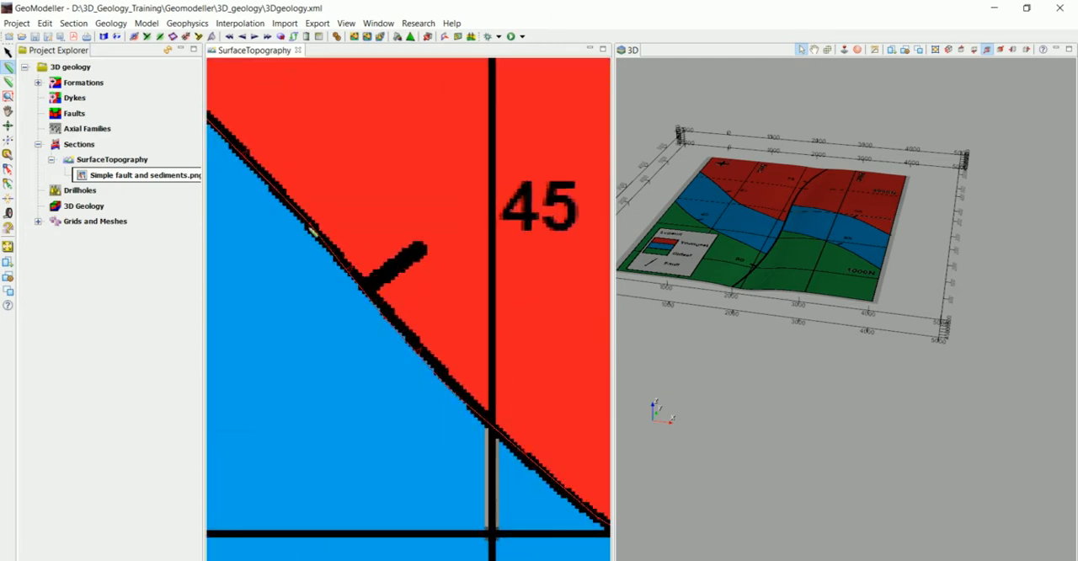
scroll(353, 367, "down", 1)
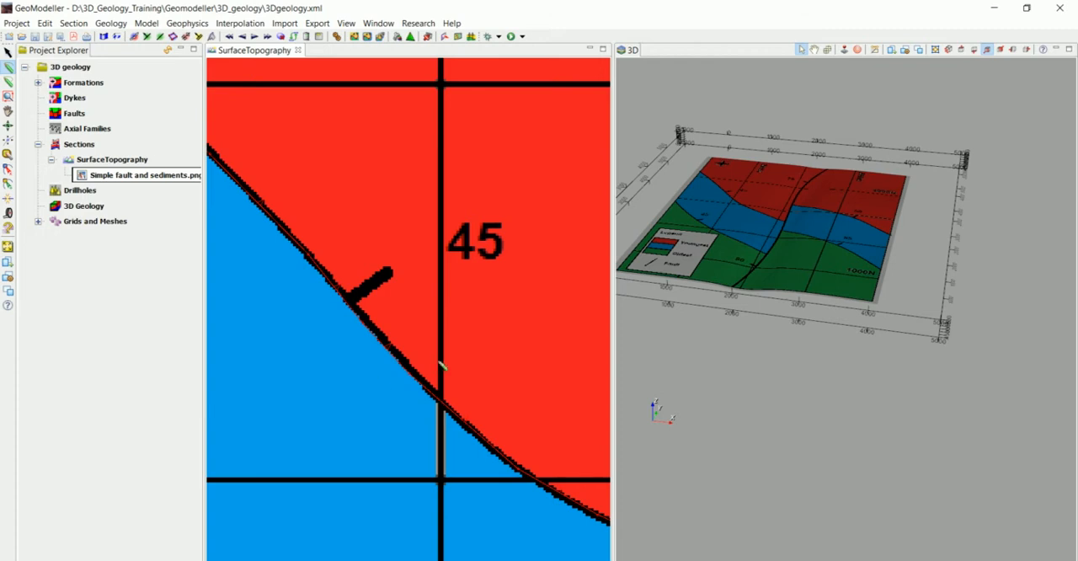
middle_click_drag(438, 401, 396, 322)
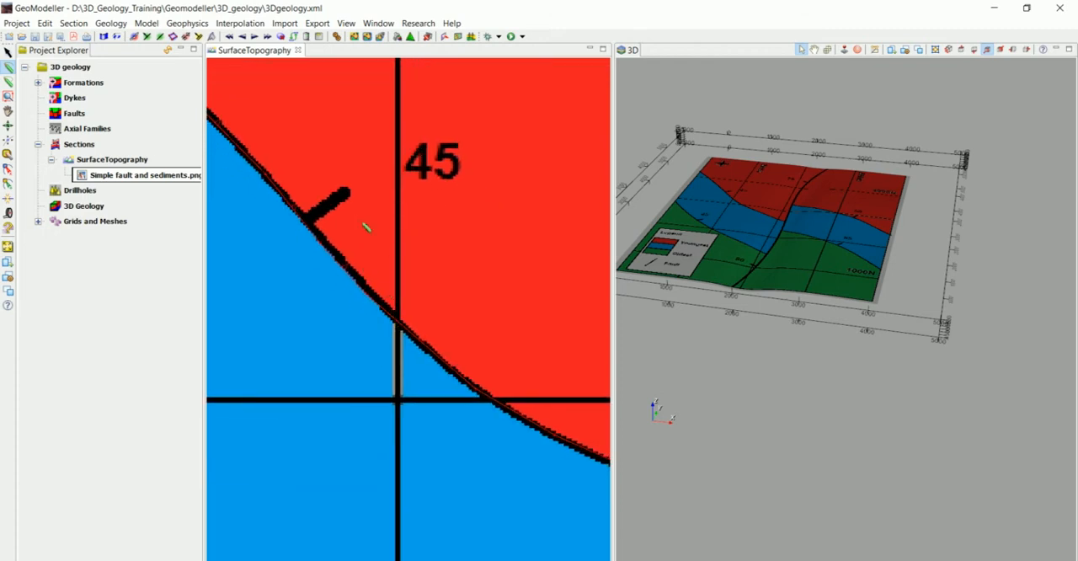
scroll(457, 209, "down", 4)
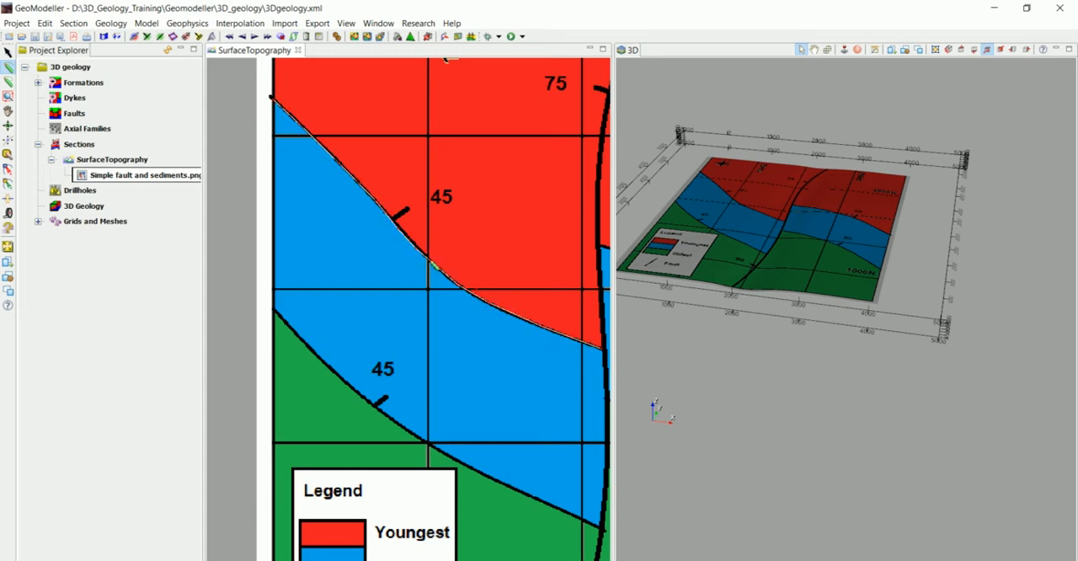
Step: Flip the order of points on the western Youngest contact, and flip it back
right_click(432, 259)
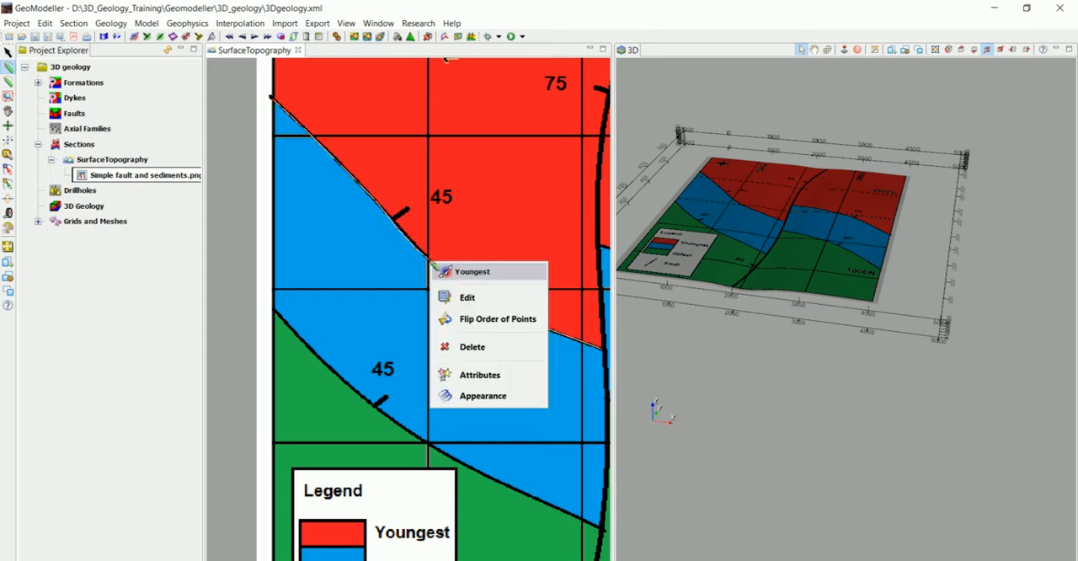
left_click(469, 320)
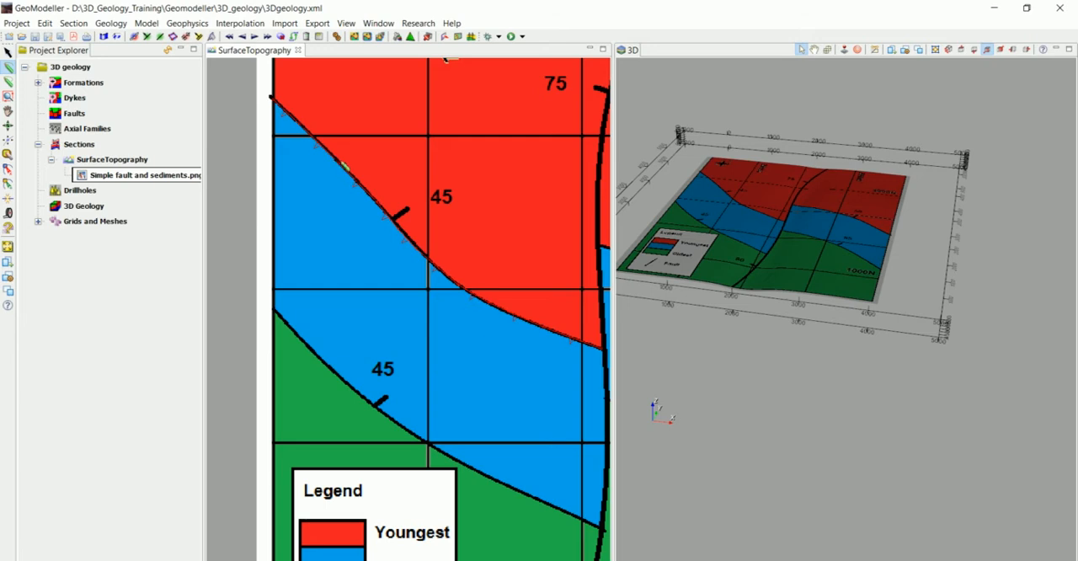
right_click(343, 170)
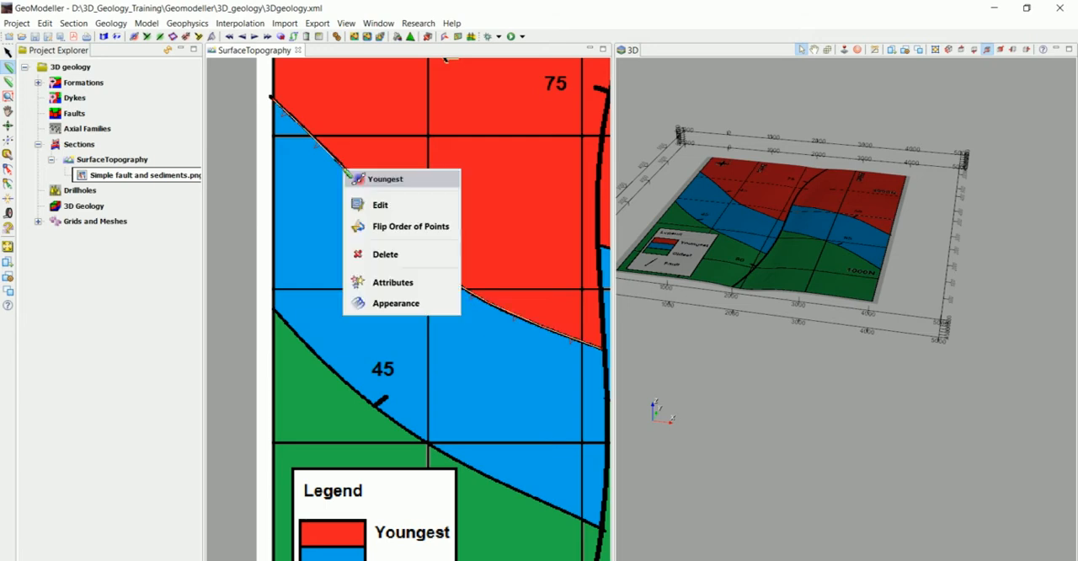
left_click(372, 234)
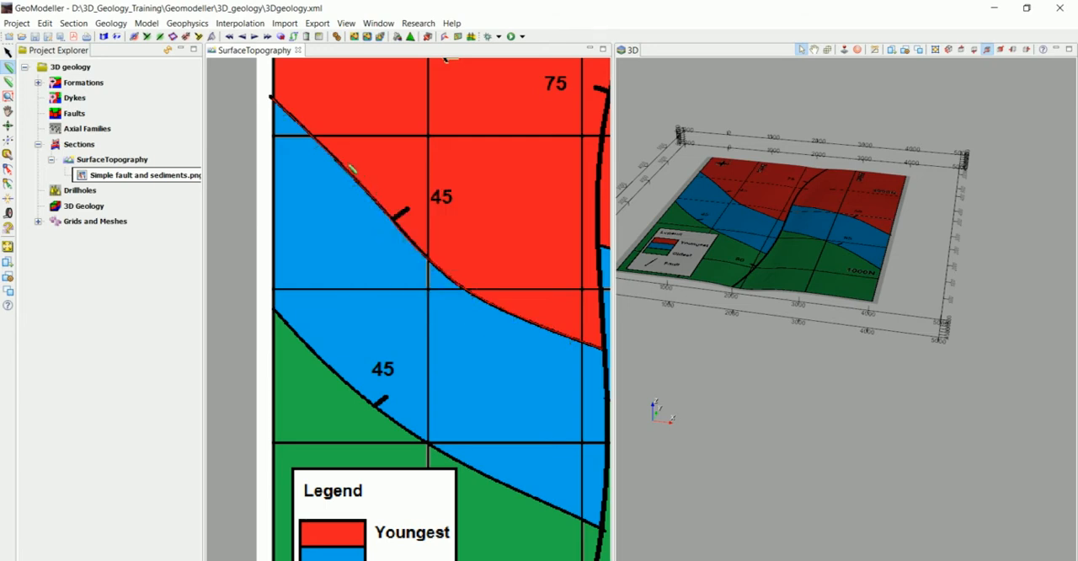
Step: Trace the red-blue contact east of the fault, placing points from the fault past the 50 dip symbol to the map's eastern edge
scroll(461, 383, "down", 3)
middle_click_drag(463, 376, 257, 382)
scroll(409, 352, "up", 2)
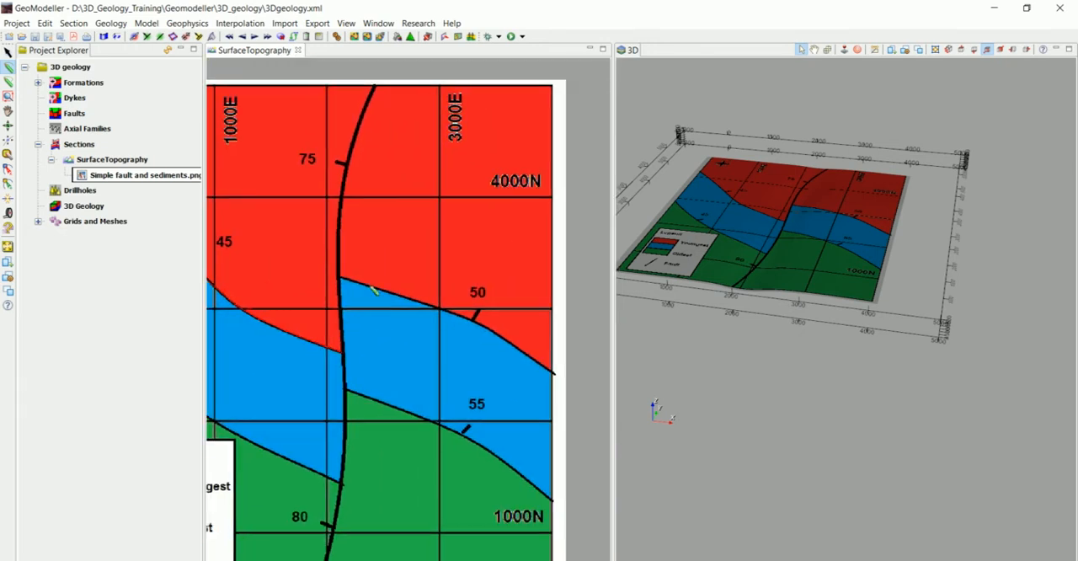
middle_click_drag(402, 340, 285, 256)
scroll(280, 254, "up", 2)
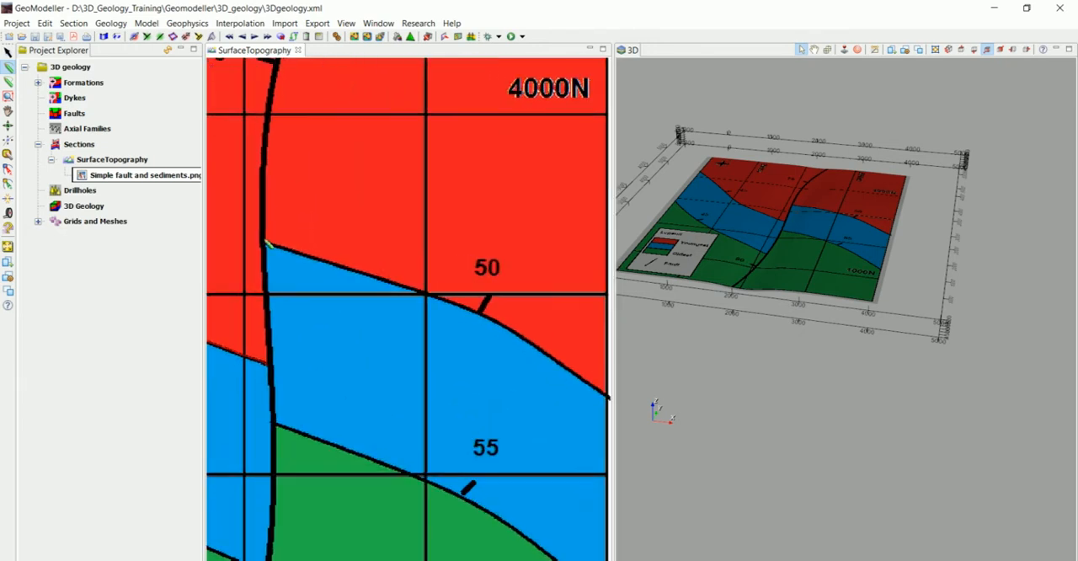
left_click(333, 267)
left_click(440, 298)
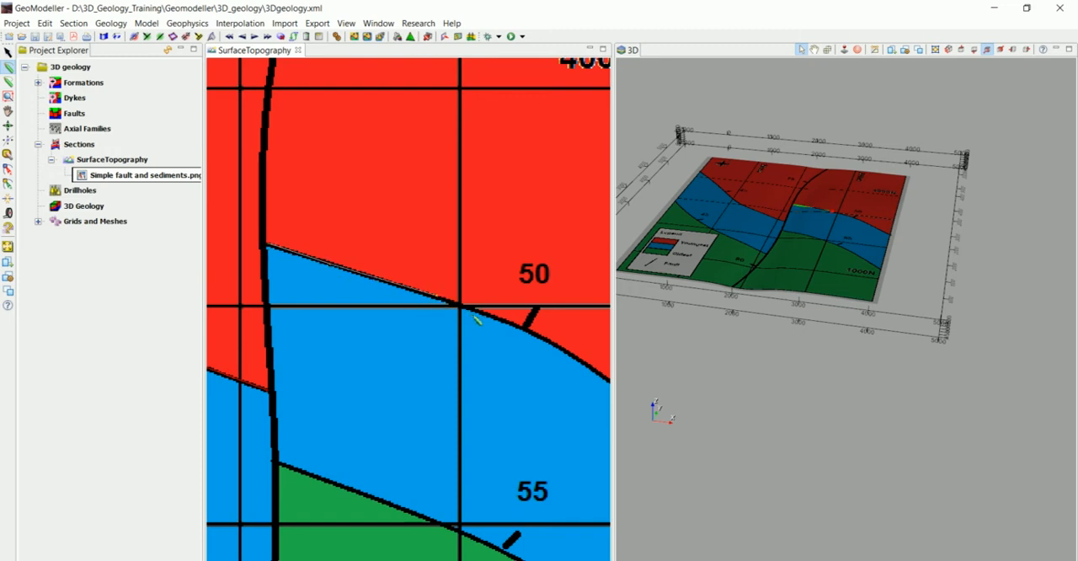
left_click(484, 316)
middle_click_drag(484, 381, 350, 282)
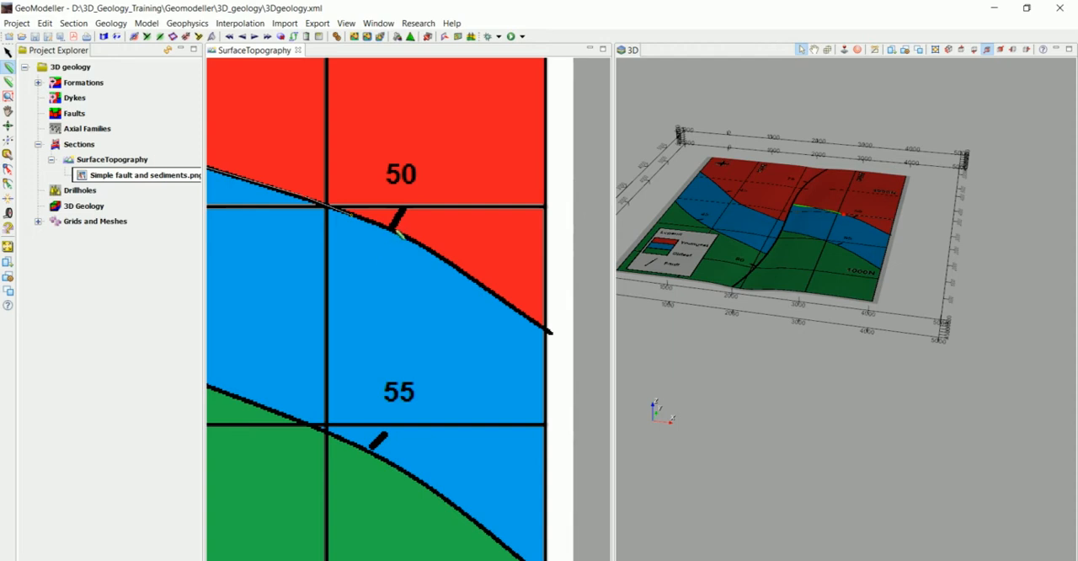
left_click(452, 267)
left_click(550, 333)
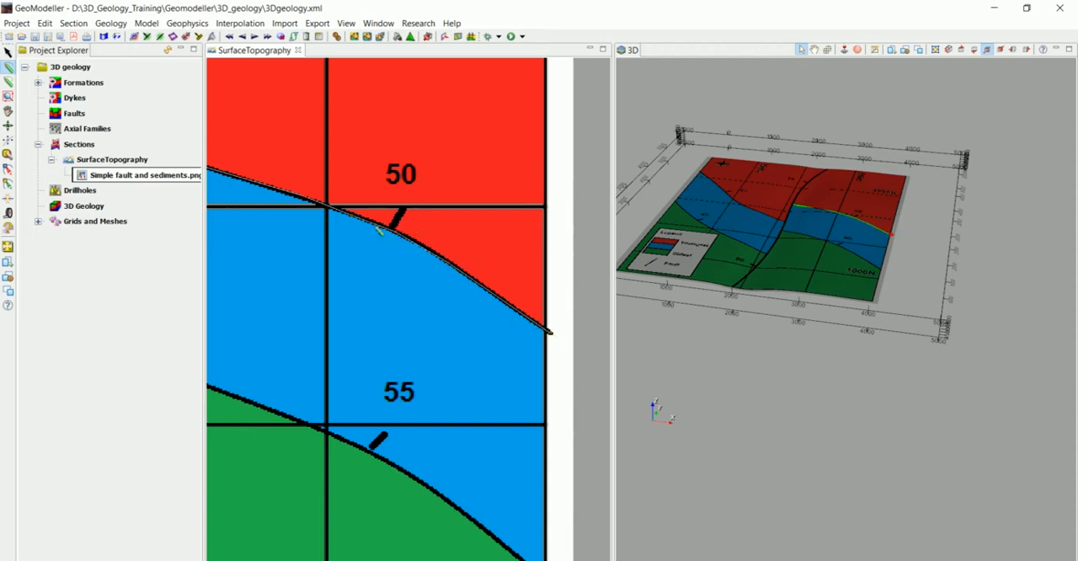
Step: Create the Youngest geology data for the contact east of the fault, with associated orientation data at a constant dip of 50
left_click(135, 38)
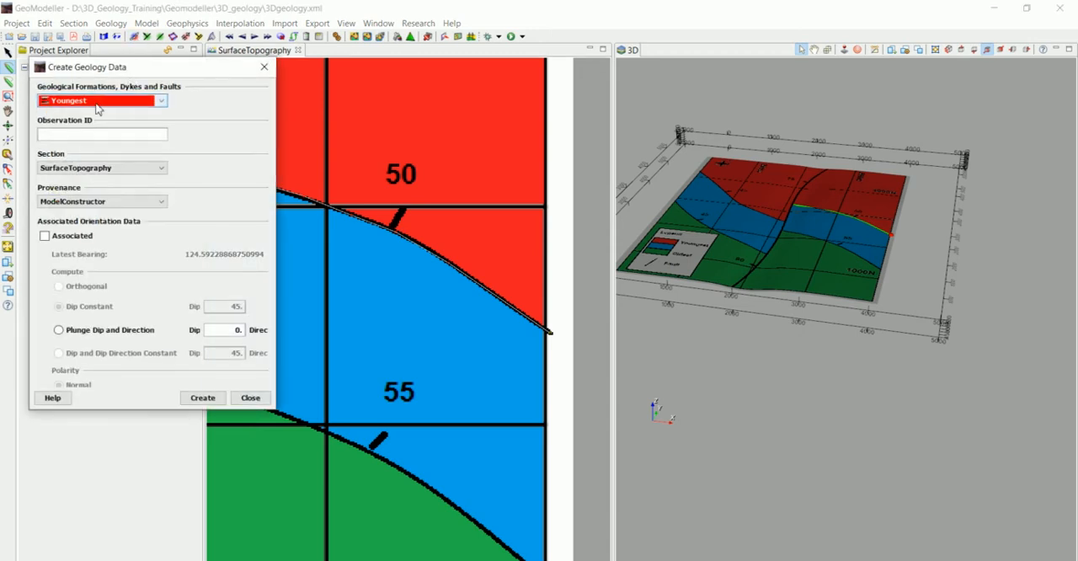
left_click(44, 236)
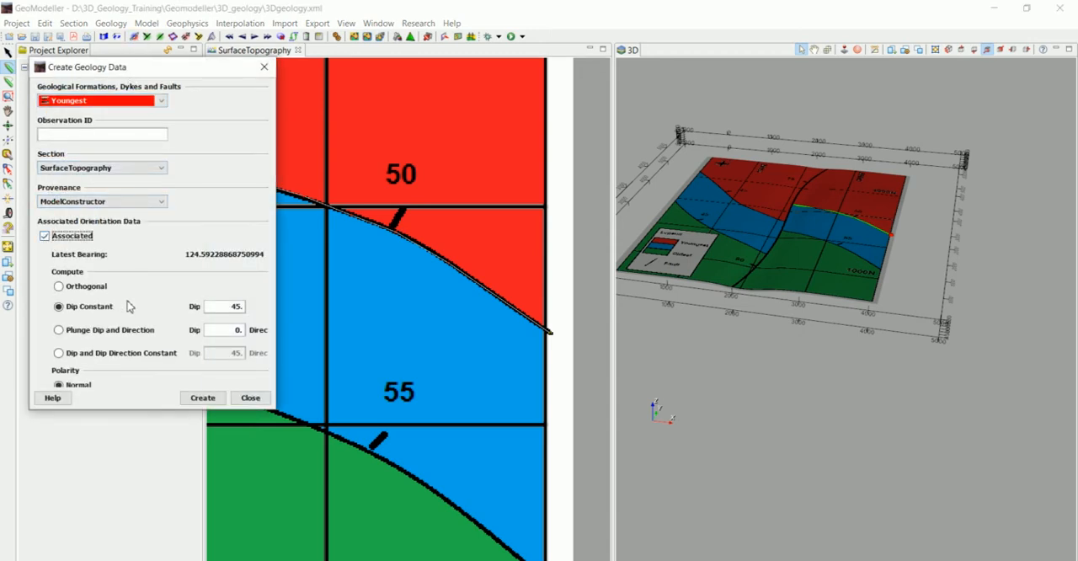
double_click(231, 307)
type("50")
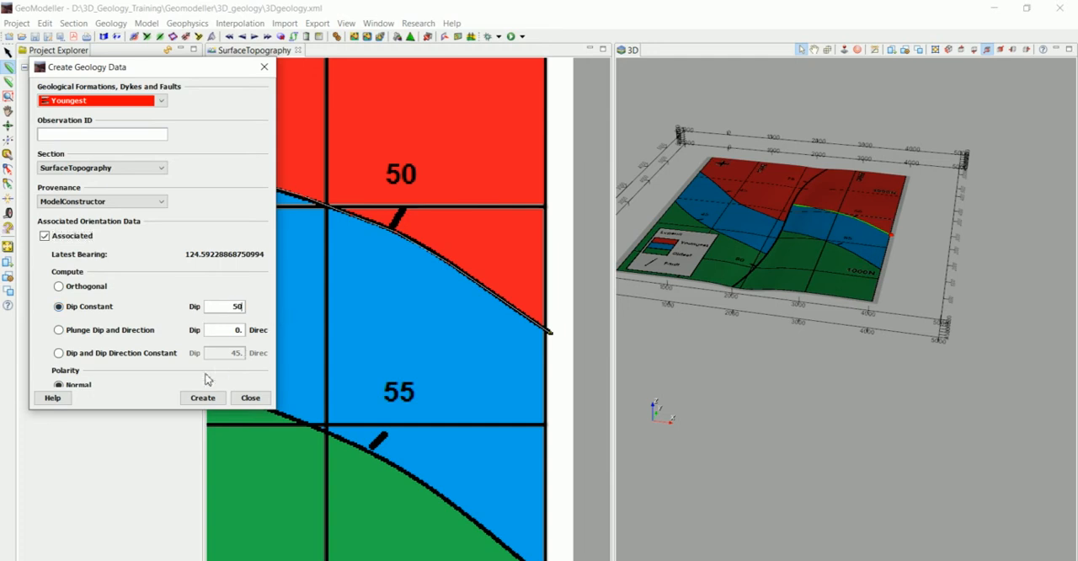
left_click(203, 397)
left_click(253, 397)
Step: Trace the blue-green contact west of the fault, placing points from the map's western edge past the 45 dip symbol to the fault
scroll(373, 320, "down", 5)
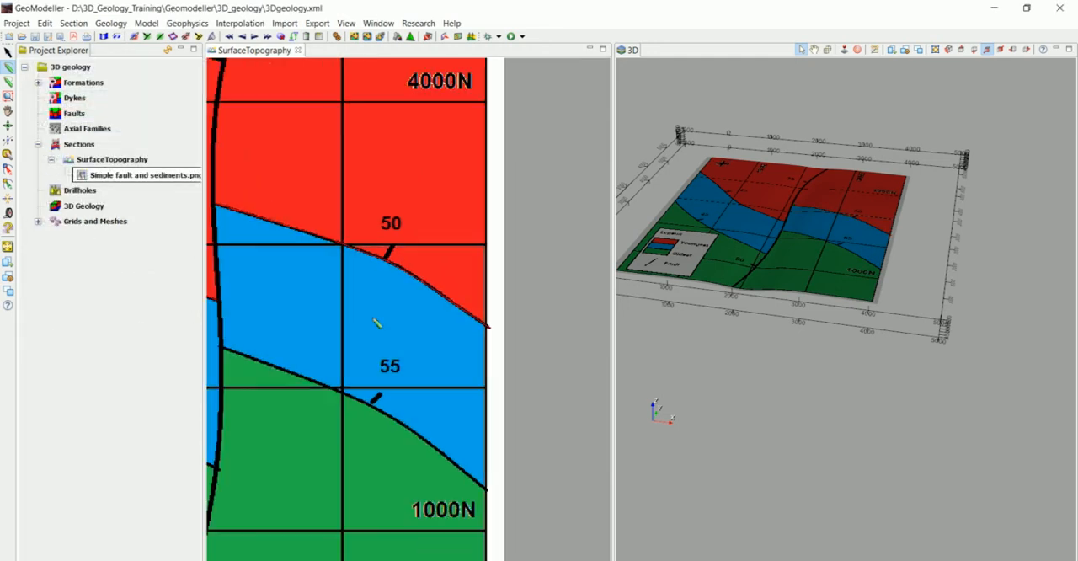
scroll(311, 225, "up", 4)
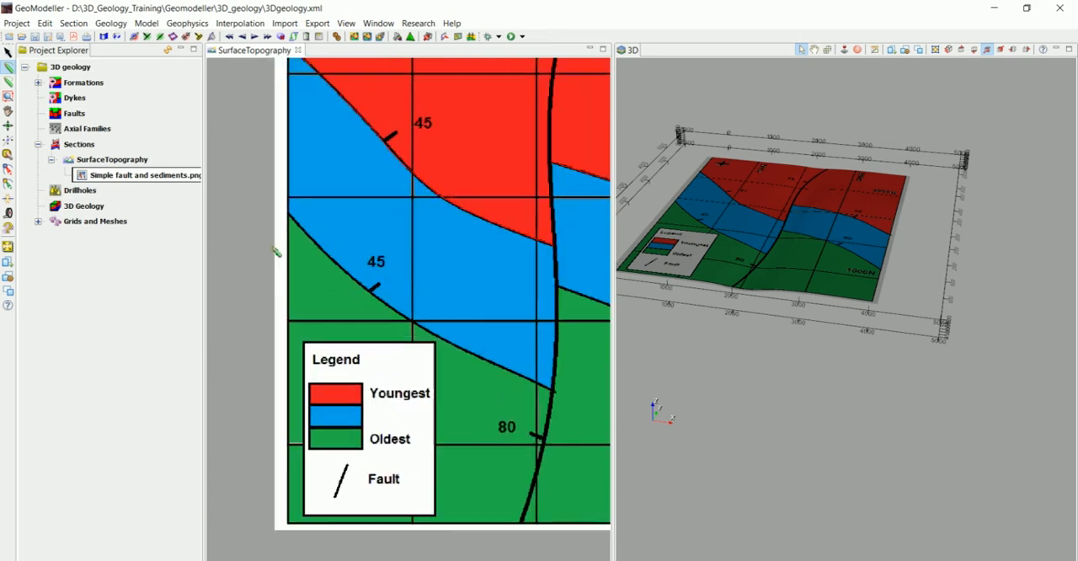
left_click(286, 198)
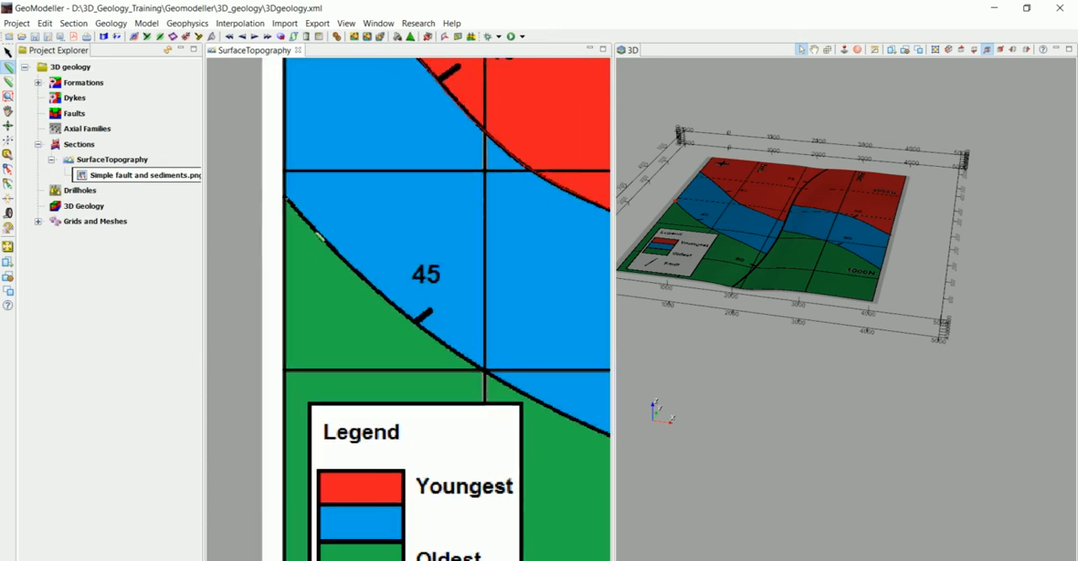
left_click(318, 233)
left_click(355, 273)
left_click(411, 320)
middle_click_drag(451, 365, 363, 240)
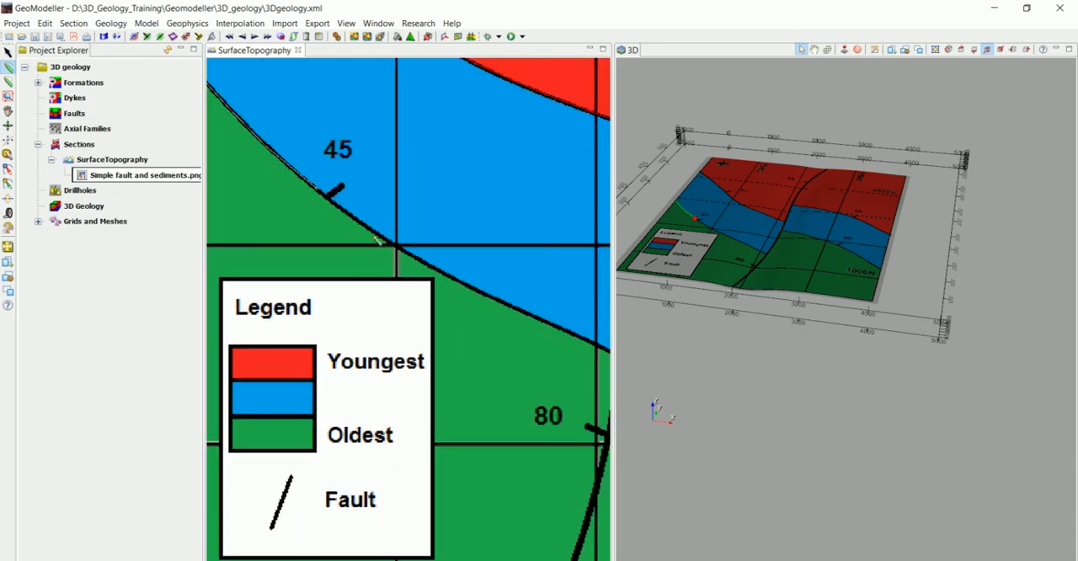
left_click(390, 245)
left_click(458, 283)
left_click(539, 319)
middle_click_drag(510, 335, 458, 311)
left_click(510, 308)
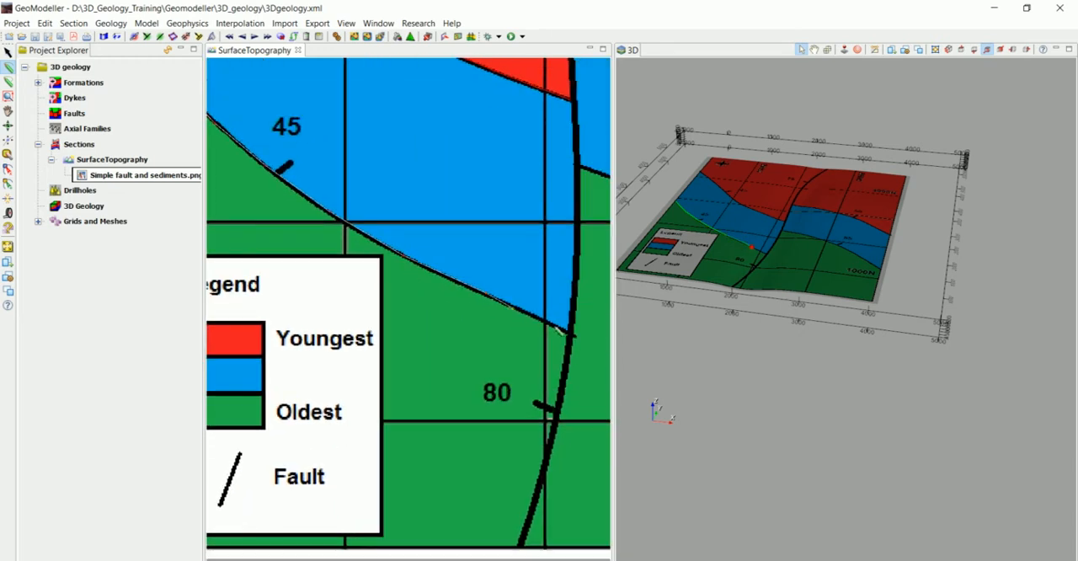
left_click(570, 333)
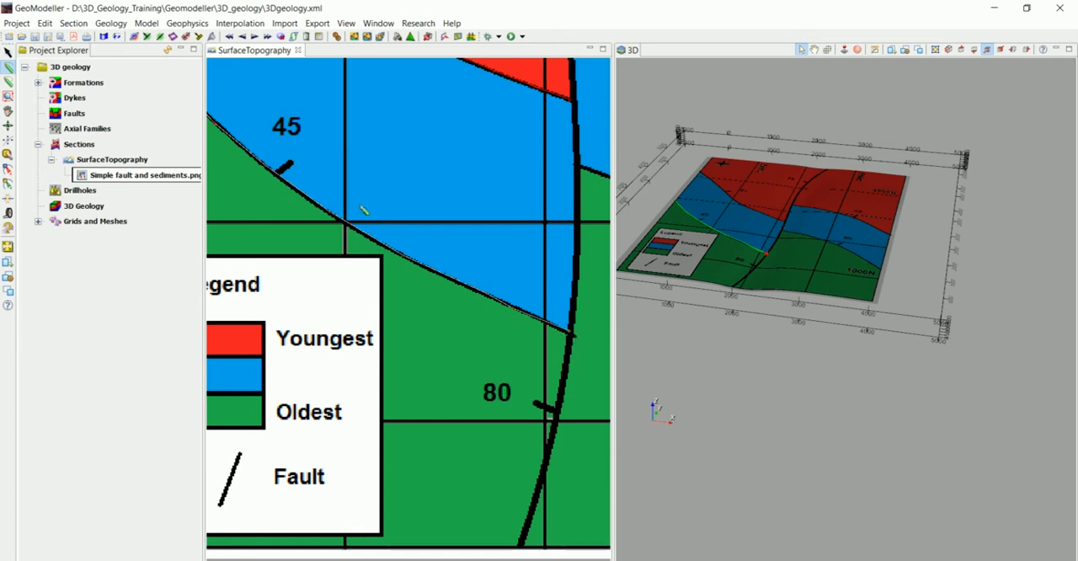
Step: Create the traced contact as Mid geology data with associated orientation data at a constant dip of 45
left_click(147, 36)
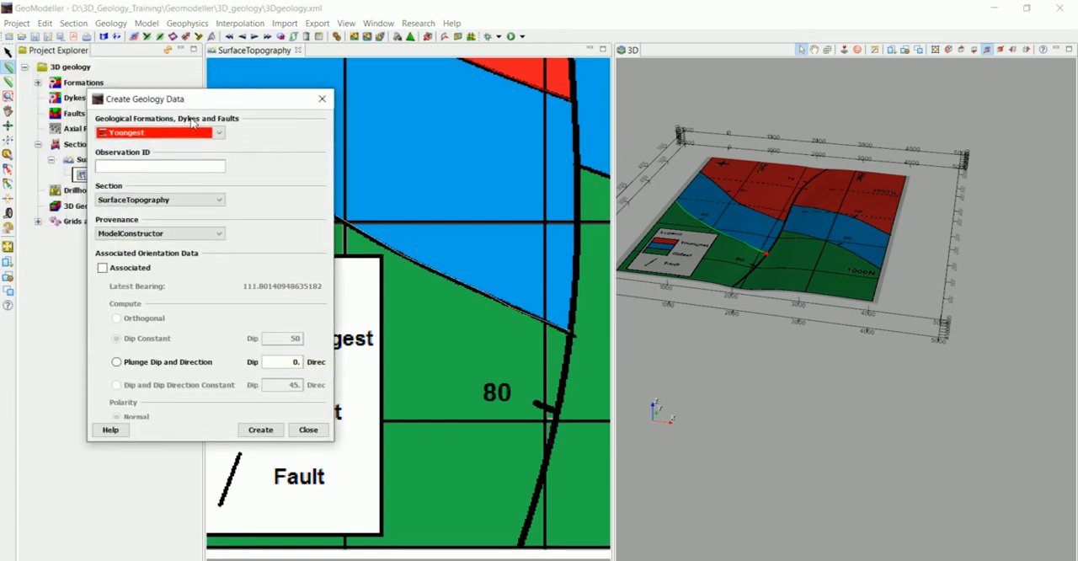
left_click(217, 134)
left_click(161, 164)
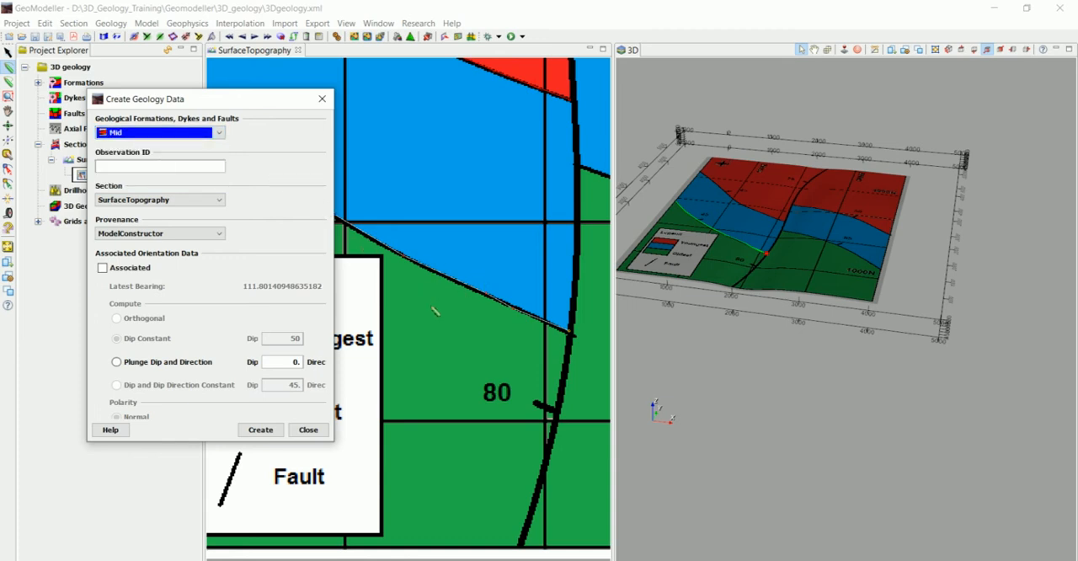
left_click(107, 272)
scroll(478, 284, "down", 6)
middle_click_drag(441, 282, 526, 378)
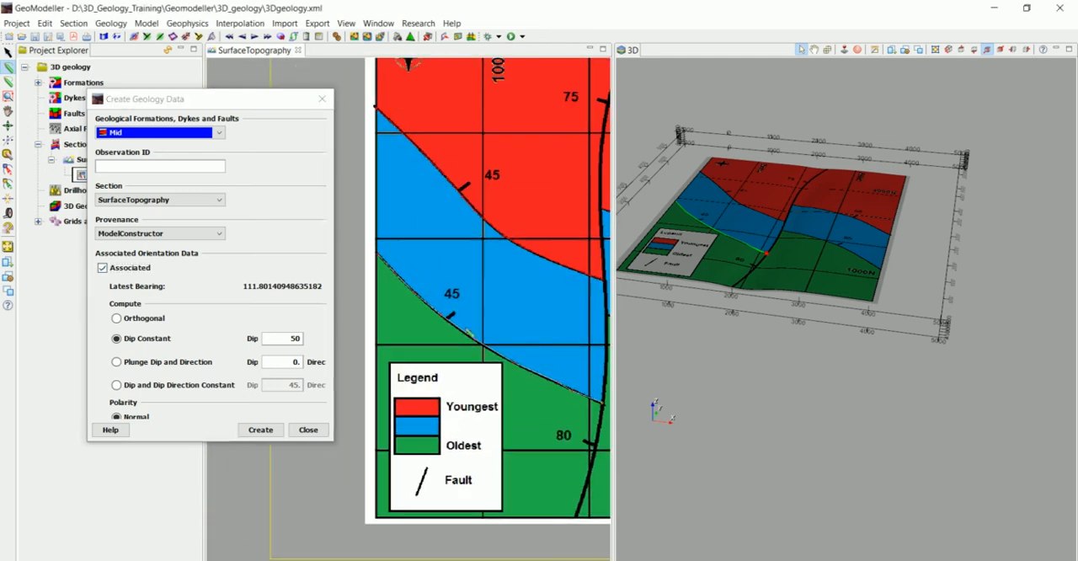
double_click(293, 339)
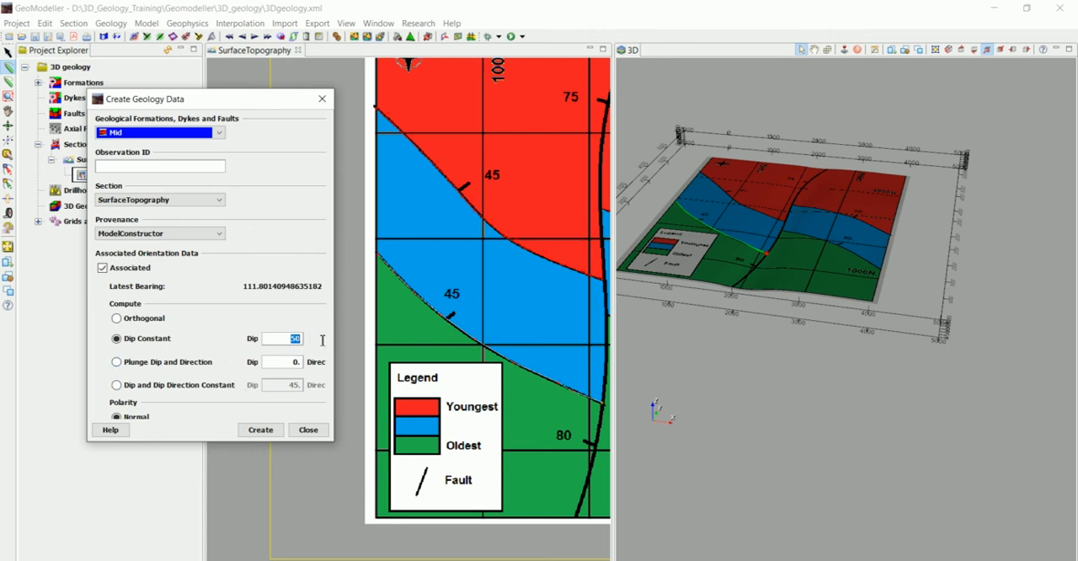
type("45")
left_click(280, 432)
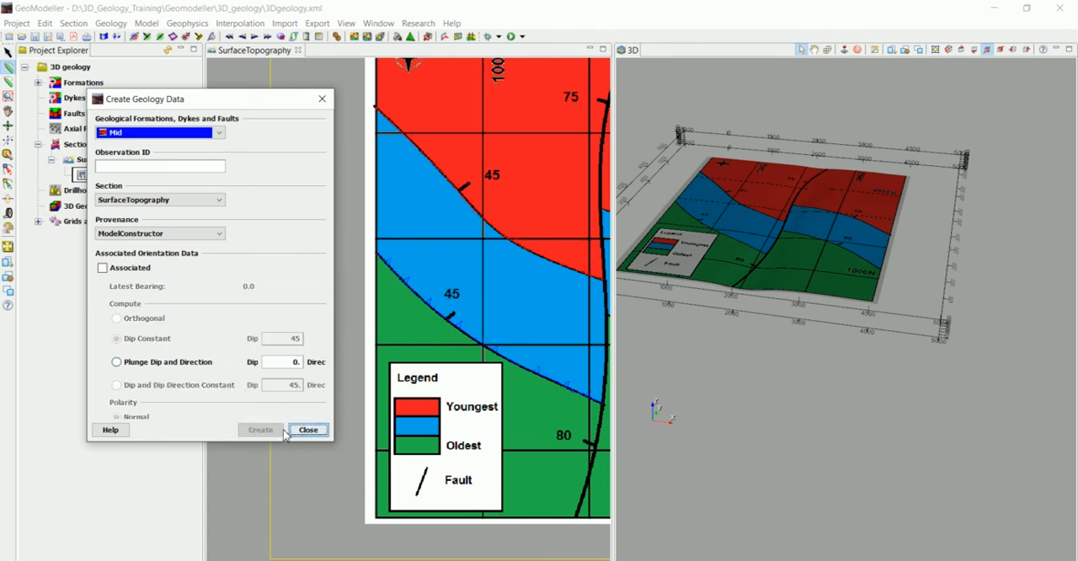
left_click(305, 431)
Step: Trace the blue-green contact east of the fault, placing points from the fault past the 55 dip symbol to the map's eastern edge
scroll(452, 329, "down", 5)
middle_click_drag(501, 315, 250, 277)
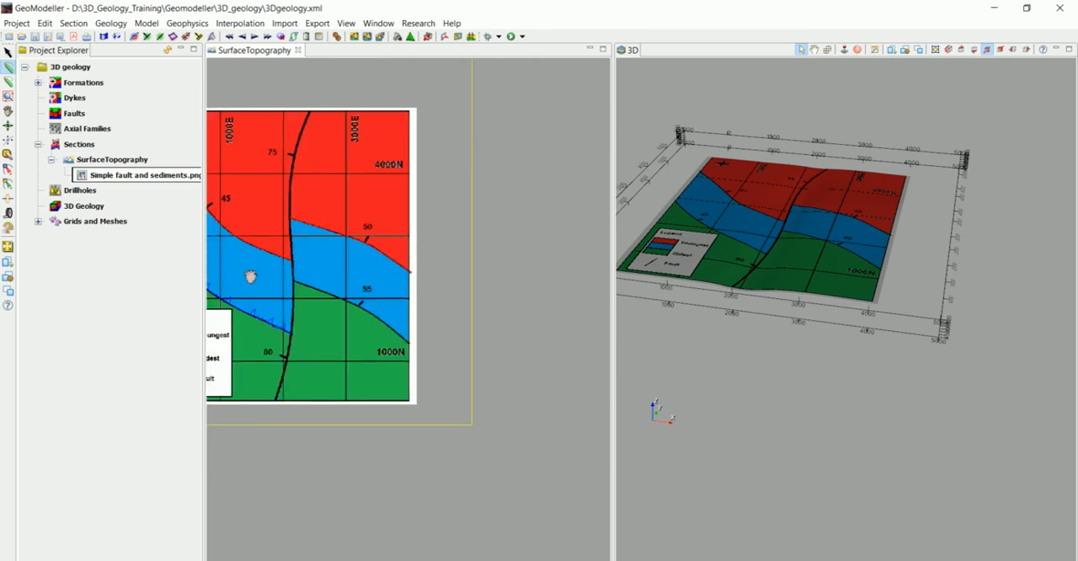
scroll(250, 277, "up", 8)
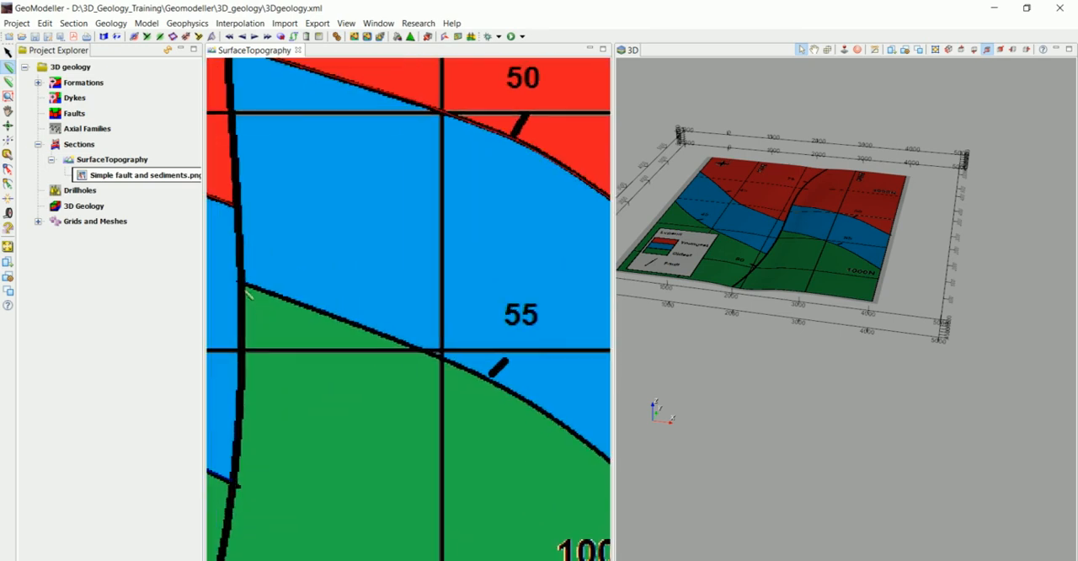
left_click(243, 283)
left_click(286, 301)
left_click(377, 335)
left_click(478, 374)
middle_click_drag(468, 379, 381, 287)
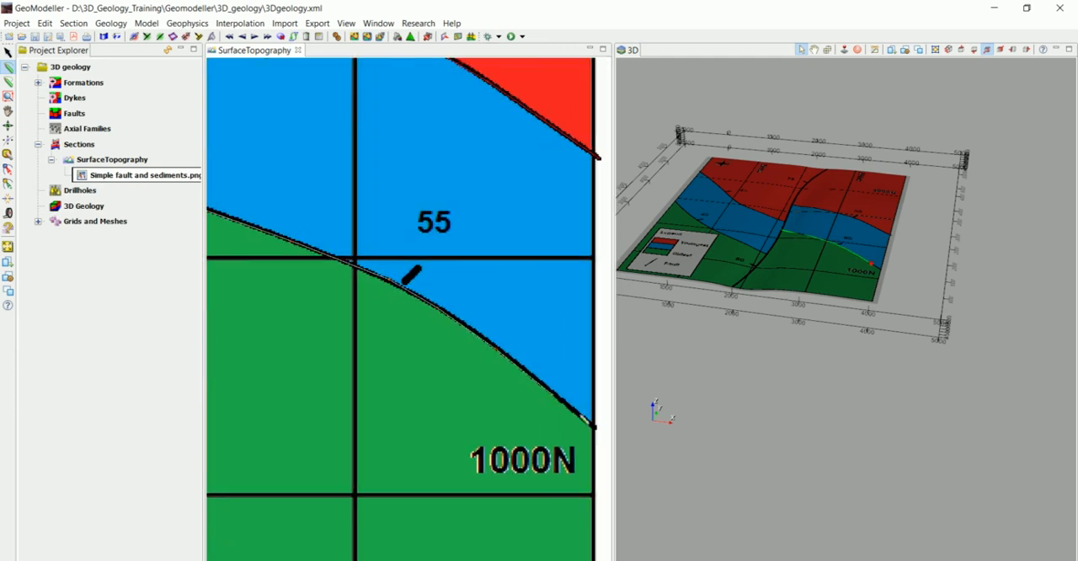
Step: Create Mid geology data for the blue-green contact east of the fault, without associated orientation data
scroll(451, 324, "down", 1)
scroll(450, 324, "down", 3)
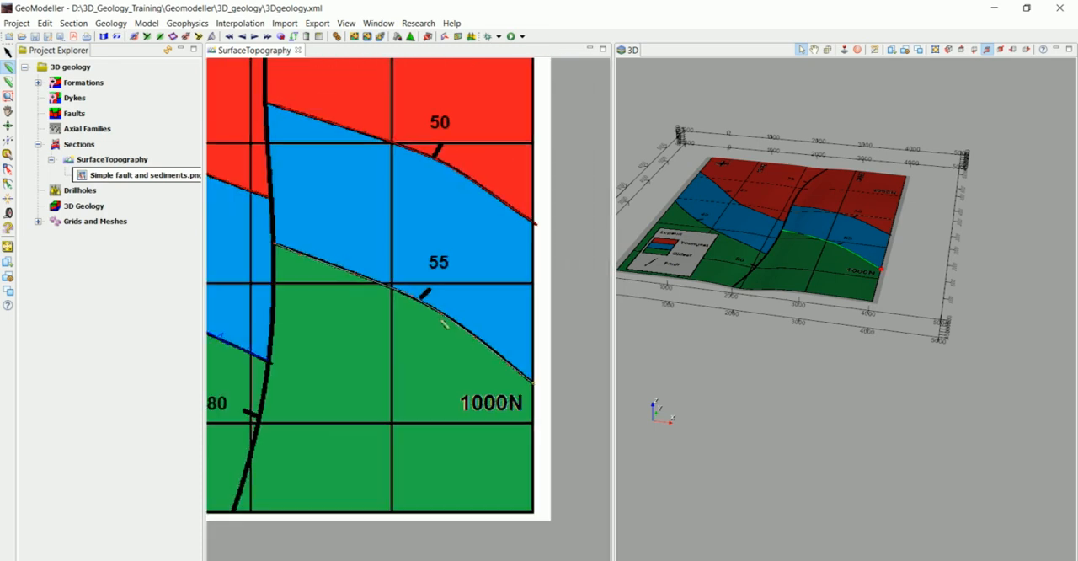
middle_click_drag(389, 203, 396, 290)
scroll(439, 299, "down", 2)
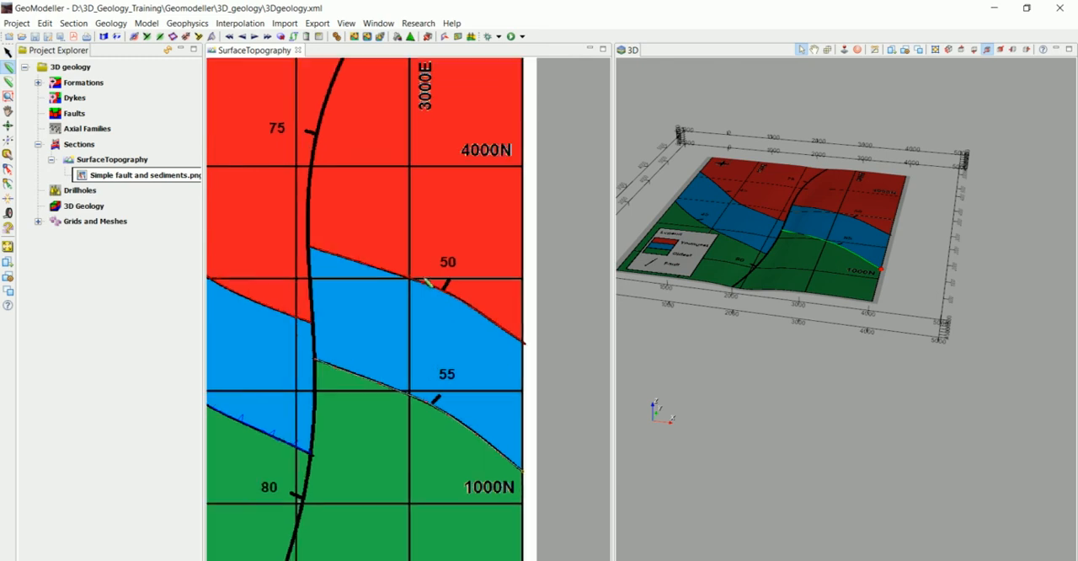
scroll(456, 304, "down", 1)
scroll(456, 304, "down", 1)
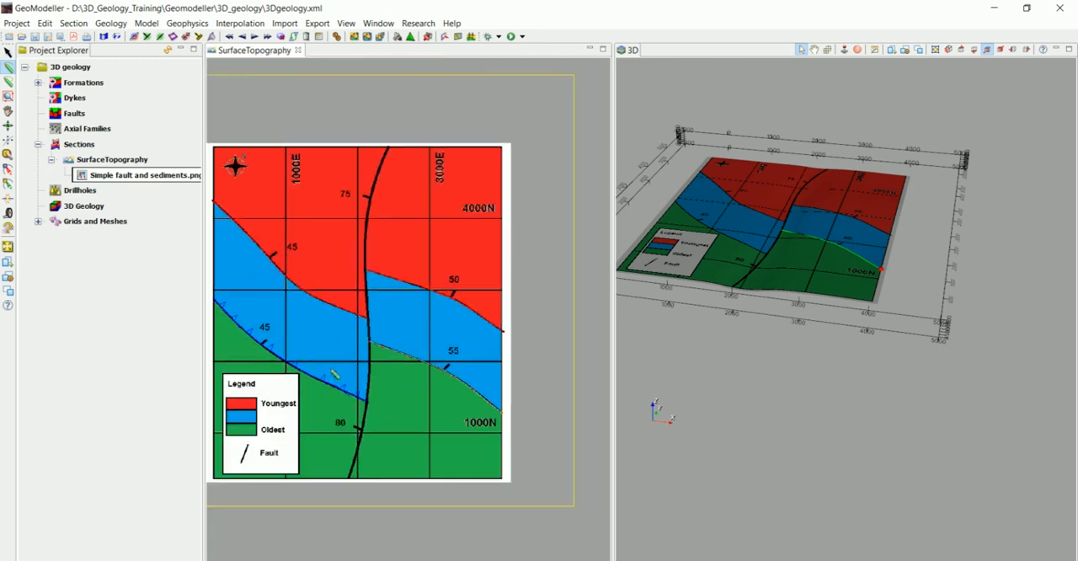
scroll(336, 379, "up", 3)
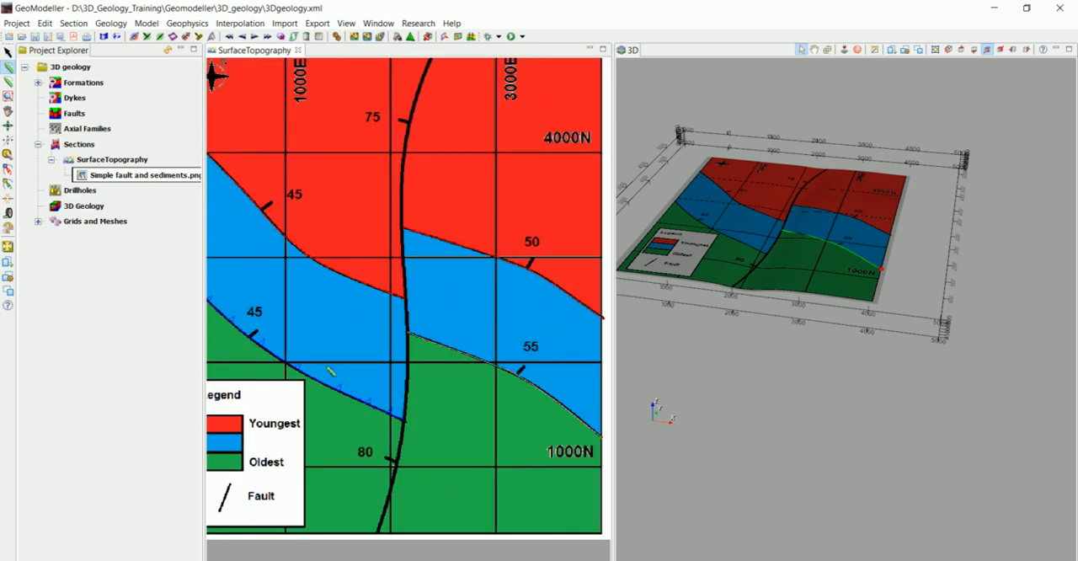
middle_click_drag(409, 349, 453, 345)
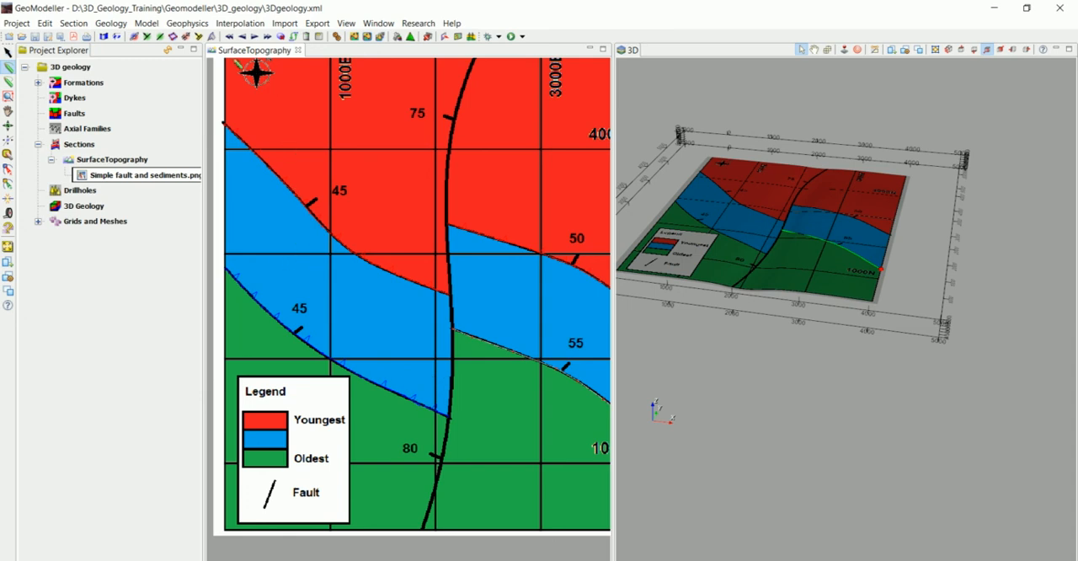
left_click(134, 36)
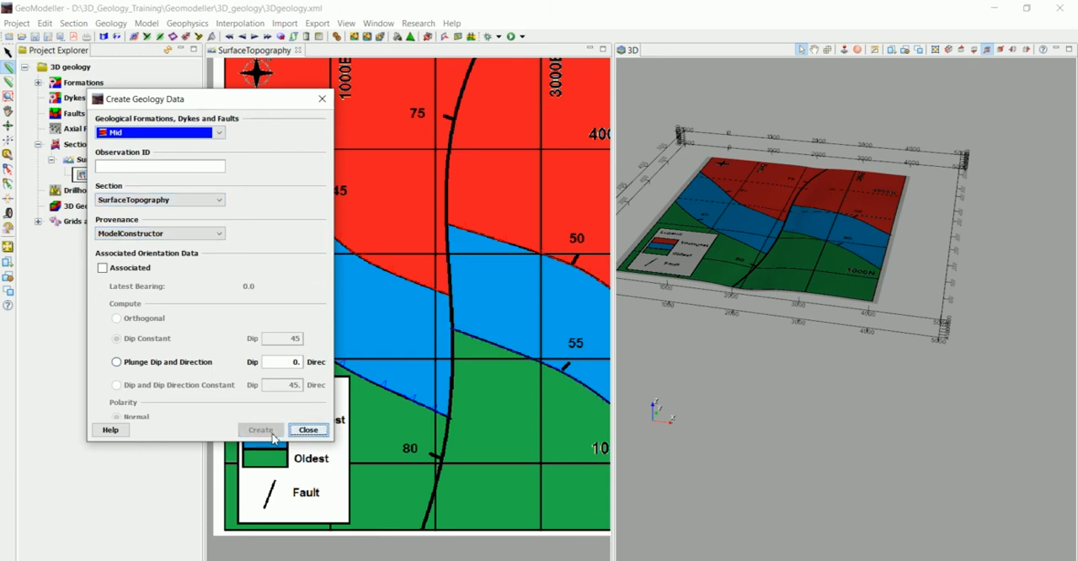
left_click(308, 429)
scroll(499, 367, "down", 3)
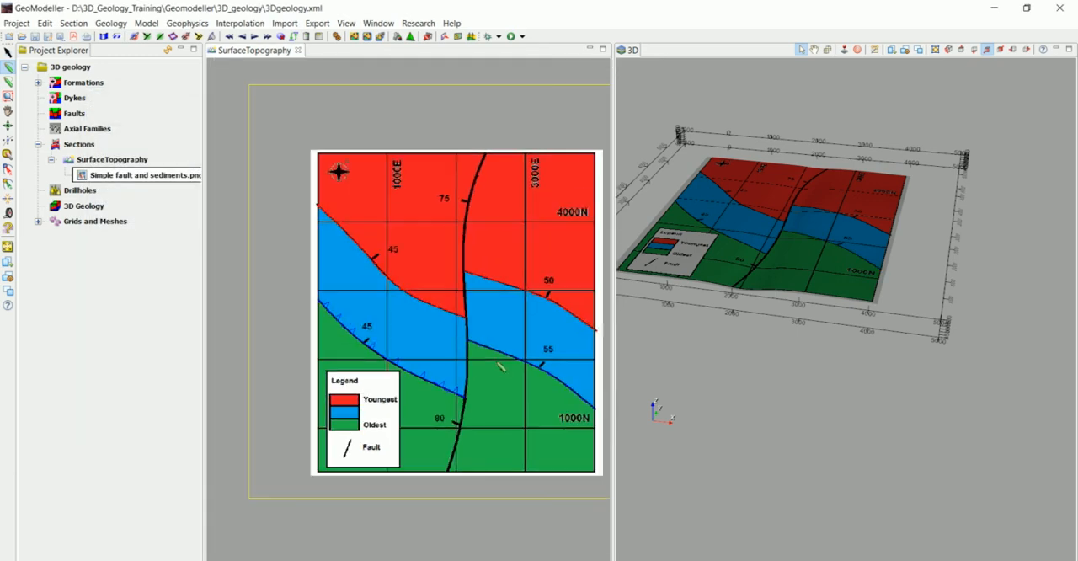